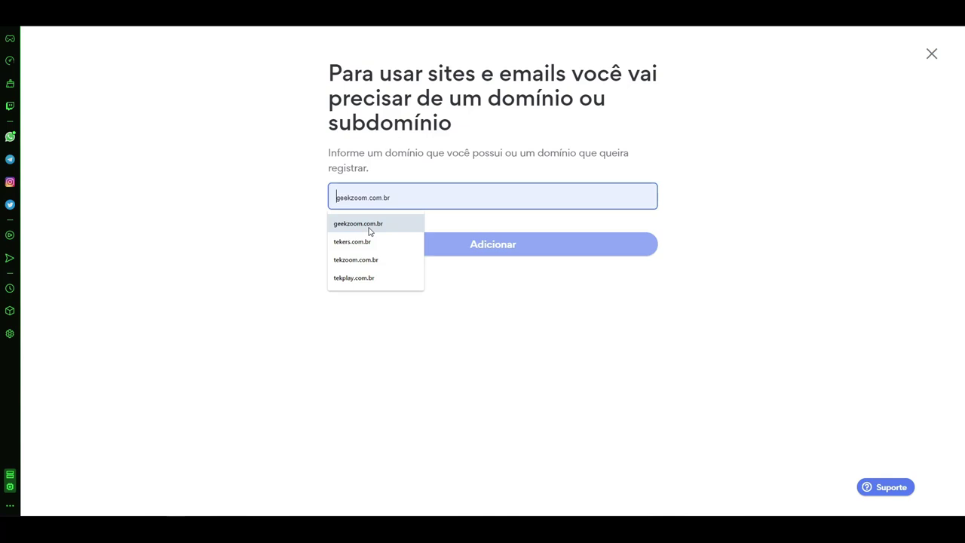
Pick the geekzoom.com.br domain suggestion and confirm you own it
click(369, 227)
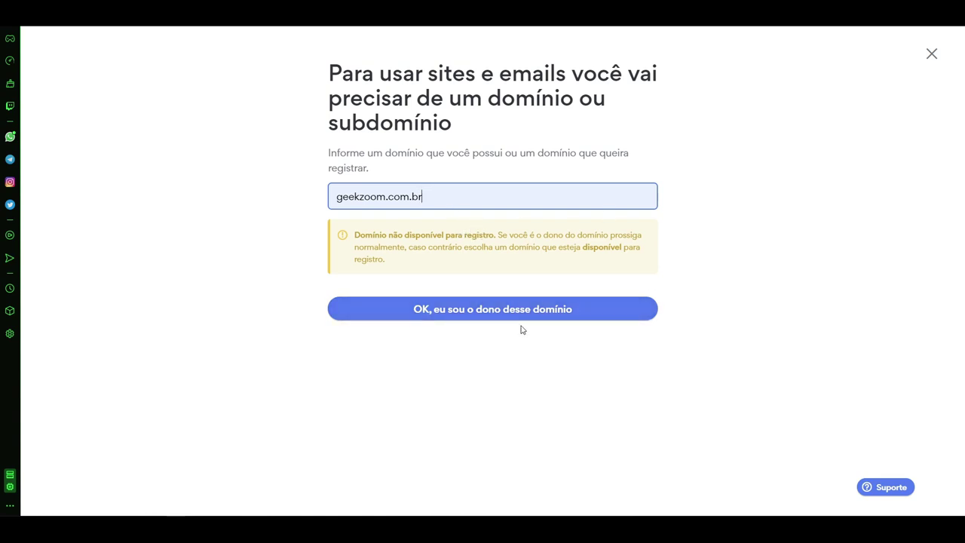
click(497, 317)
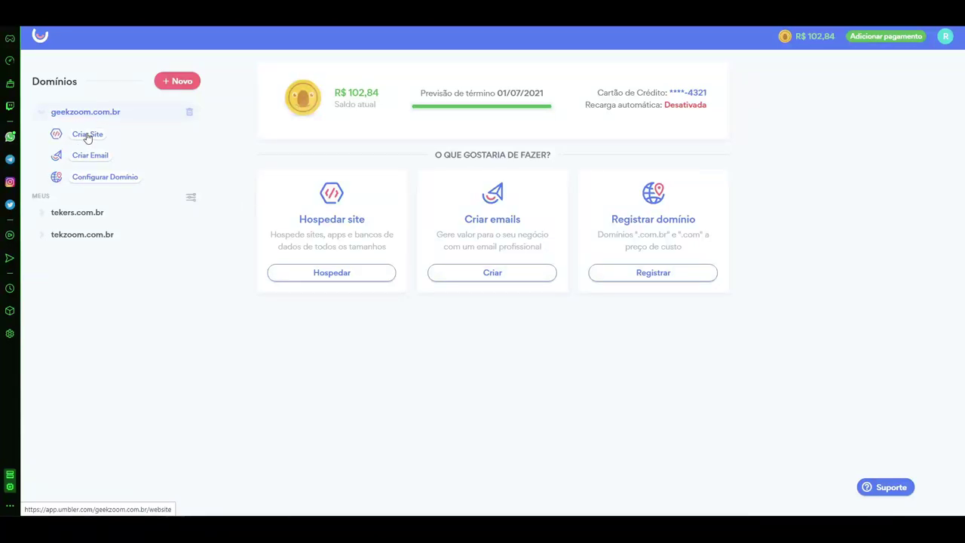
Start a PHP site for geekzoom.com.br hosted on a new Cloud Sites instance
click(87, 135)
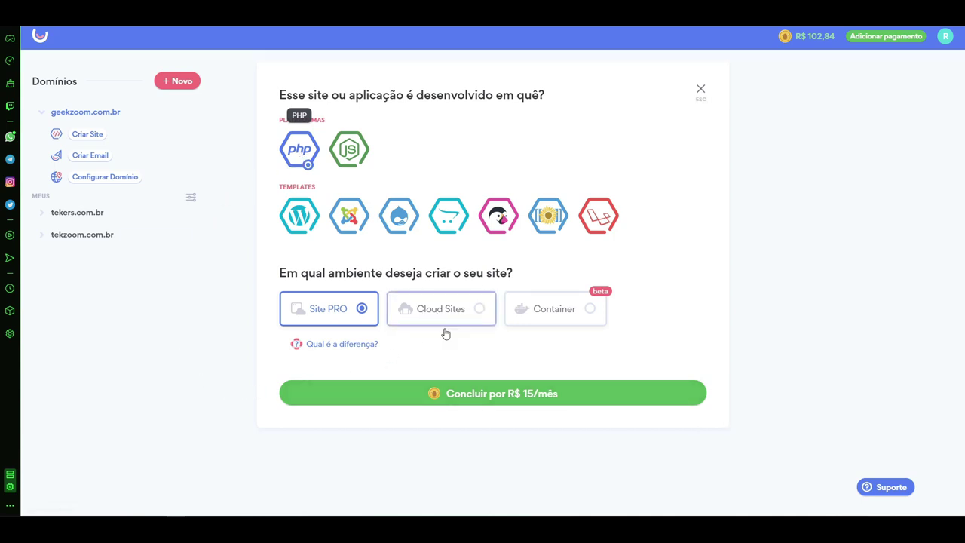
click(463, 312)
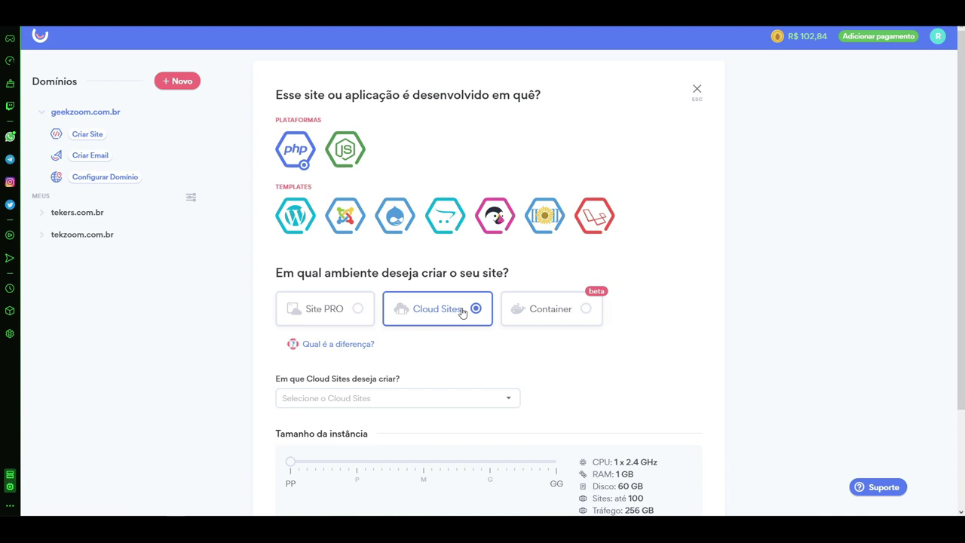
scroll(461, 312, down, 3)
click(306, 334)
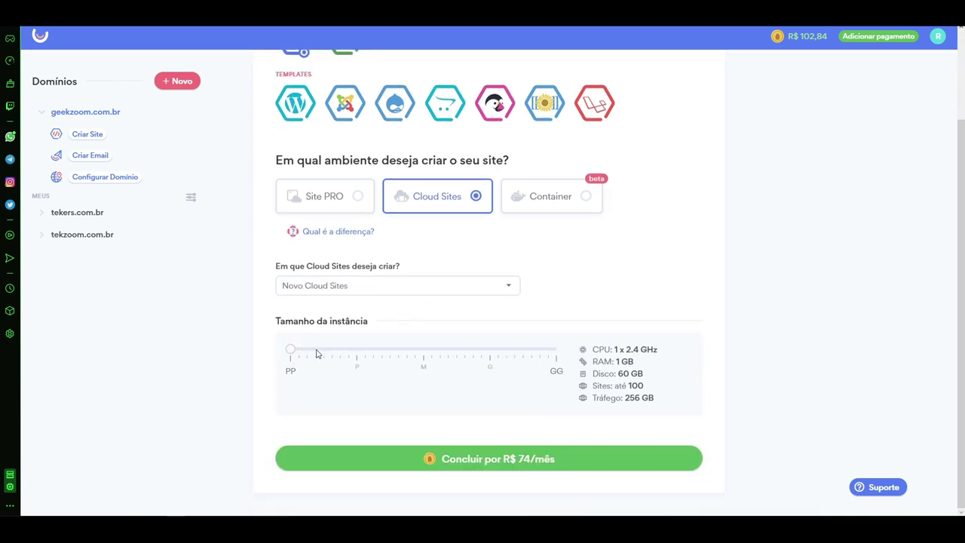
Keep the instance size at PP and finish creating the site for R$ 74/mês
drag(298, 353, 350, 355)
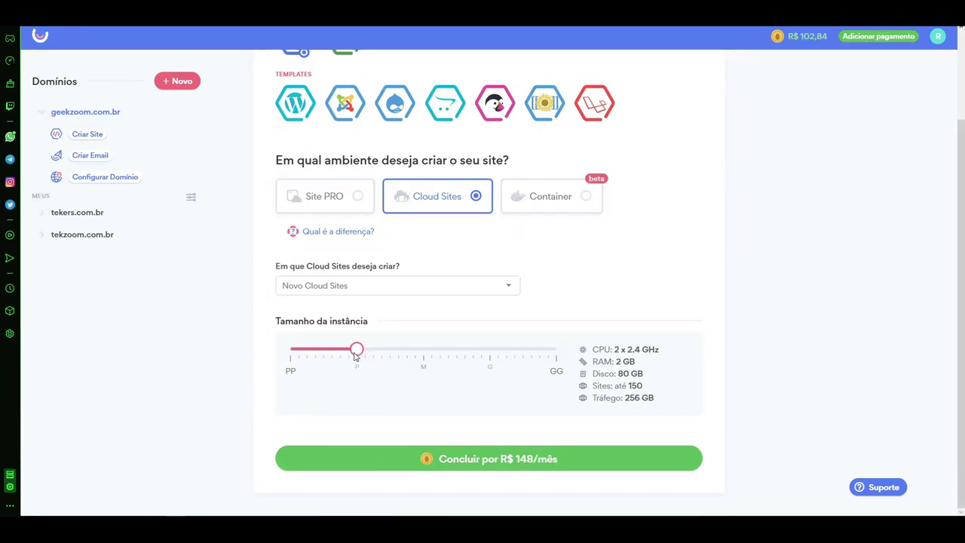
drag(337, 353, 295, 350)
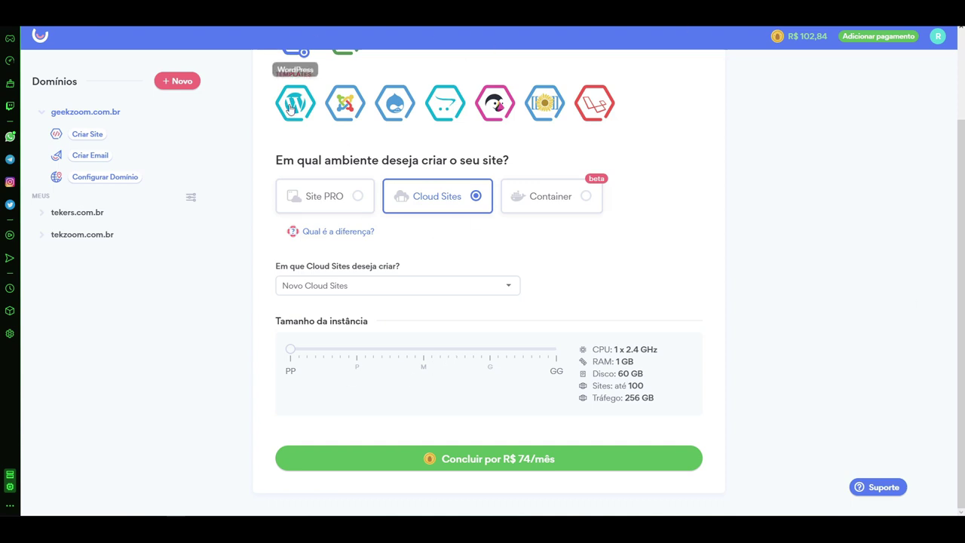
scroll(266, 113, up, 1)
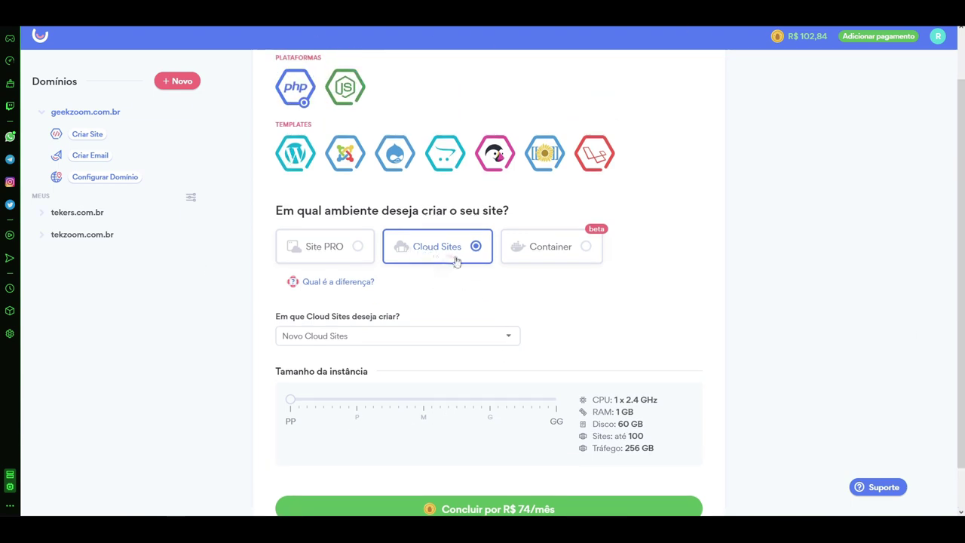
scroll(444, 271, down, 1)
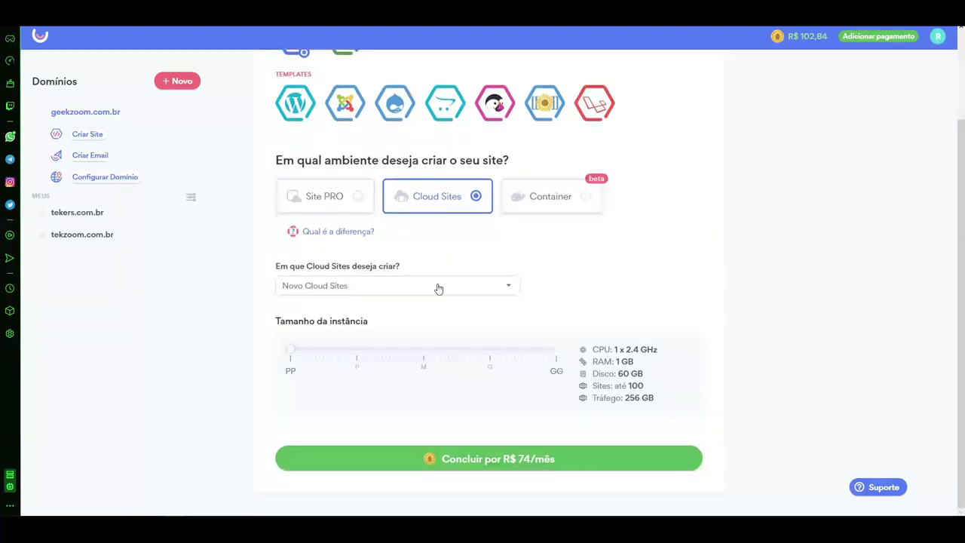
click(518, 467)
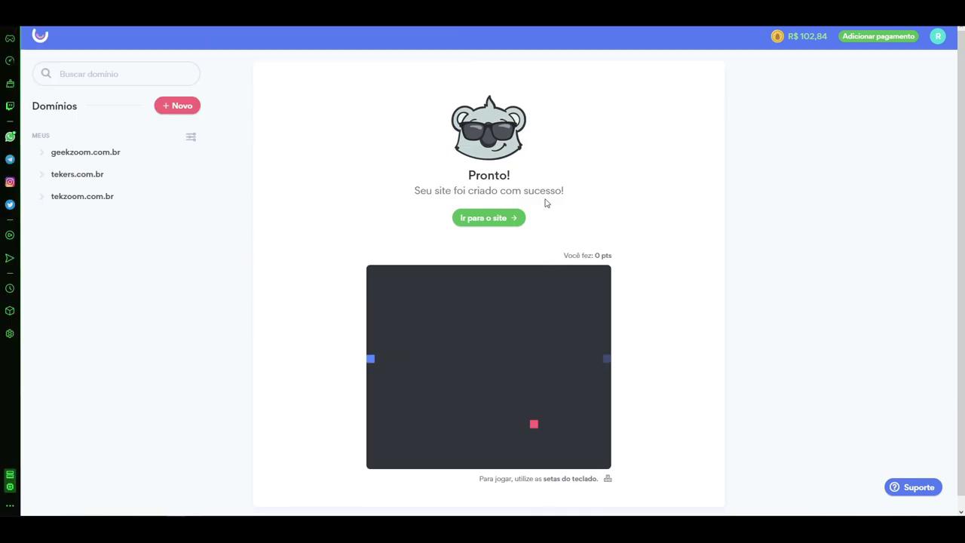
Open the geekzoom.com.br site panel and switch its PHP version from 5.6 to 7.3
click(490, 224)
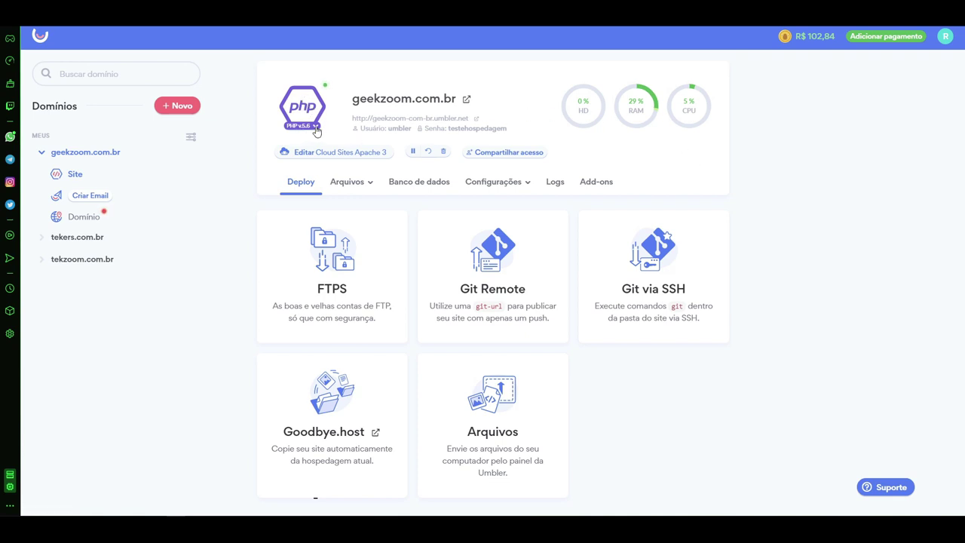
click(316, 129)
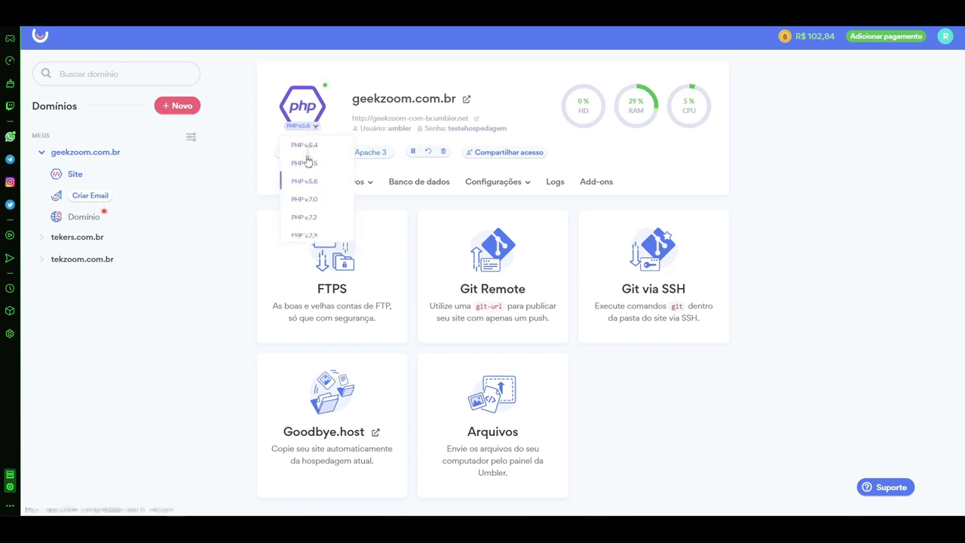
click(306, 236)
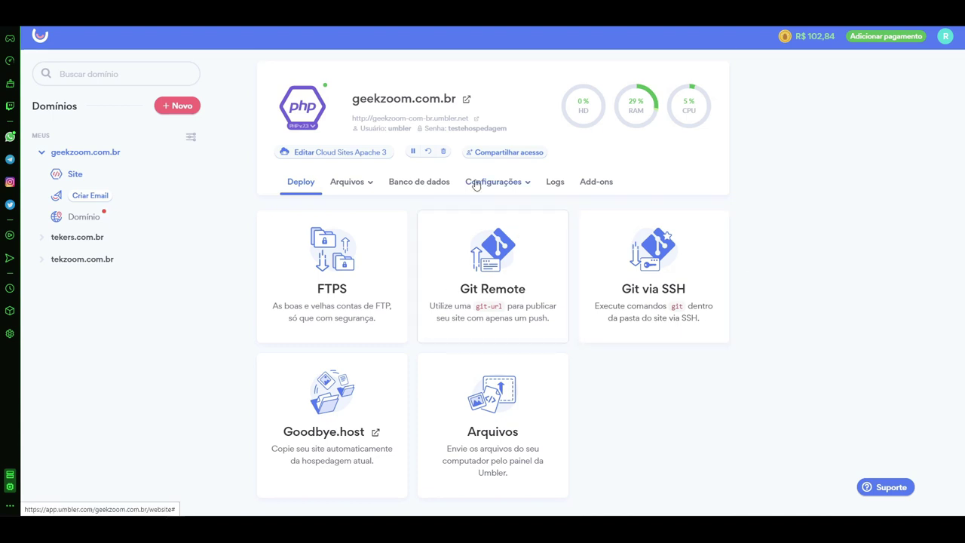
Enter database name geekintra, user geek01 and a password in the new database form
click(419, 183)
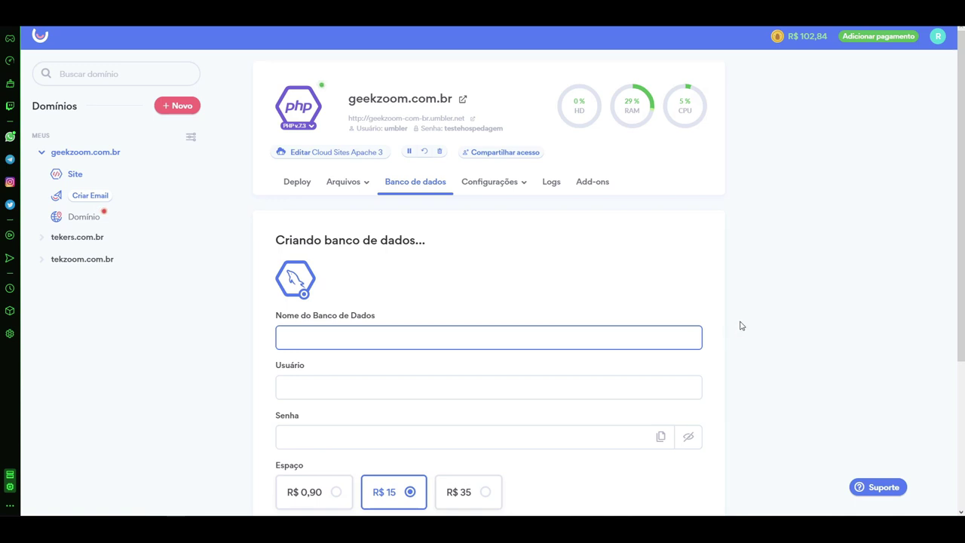
scroll(647, 256, down, 3)
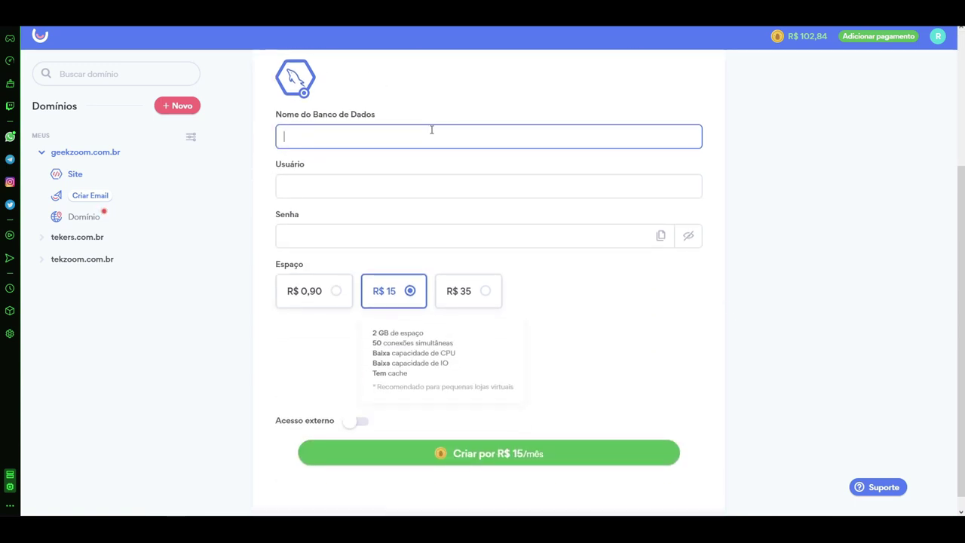
text(intra)
click(351, 182)
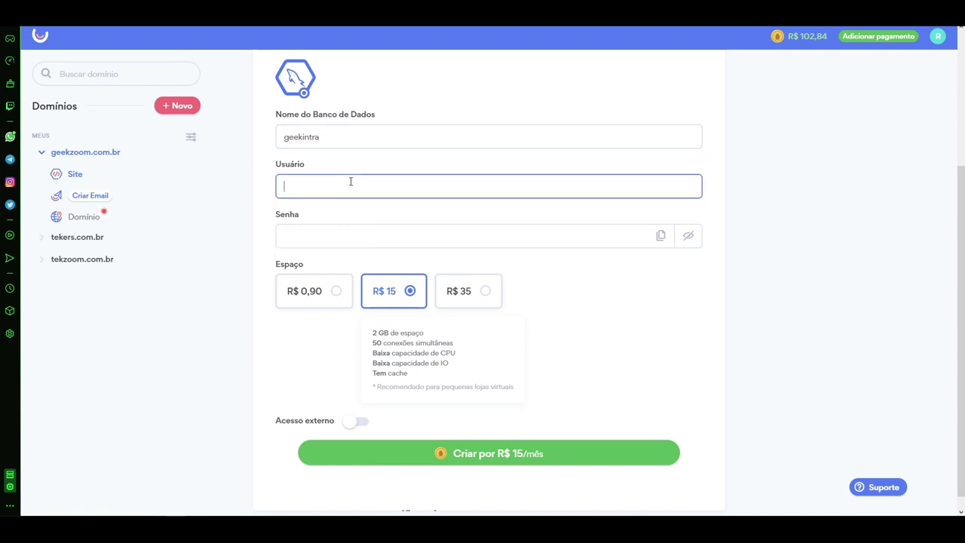
text(geek01)
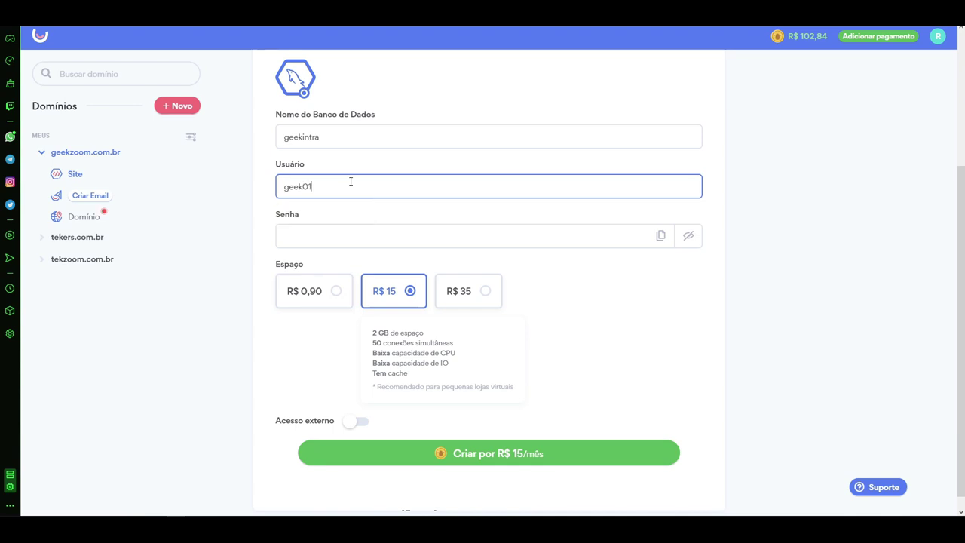
click(361, 238)
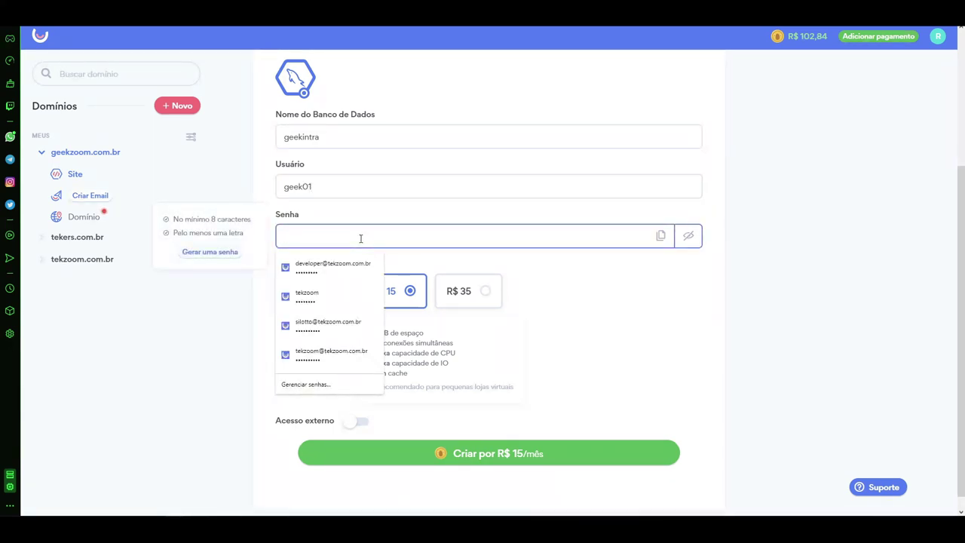
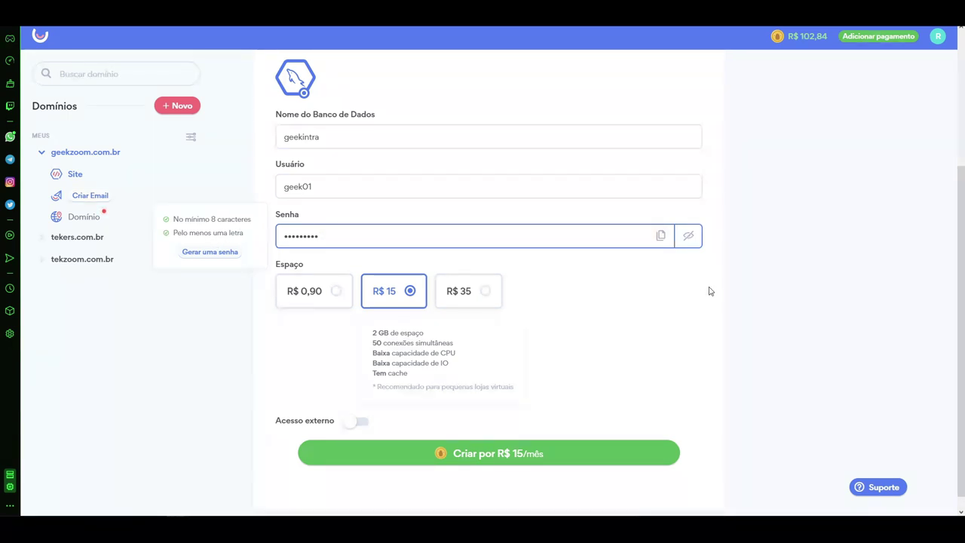
click(731, 274)
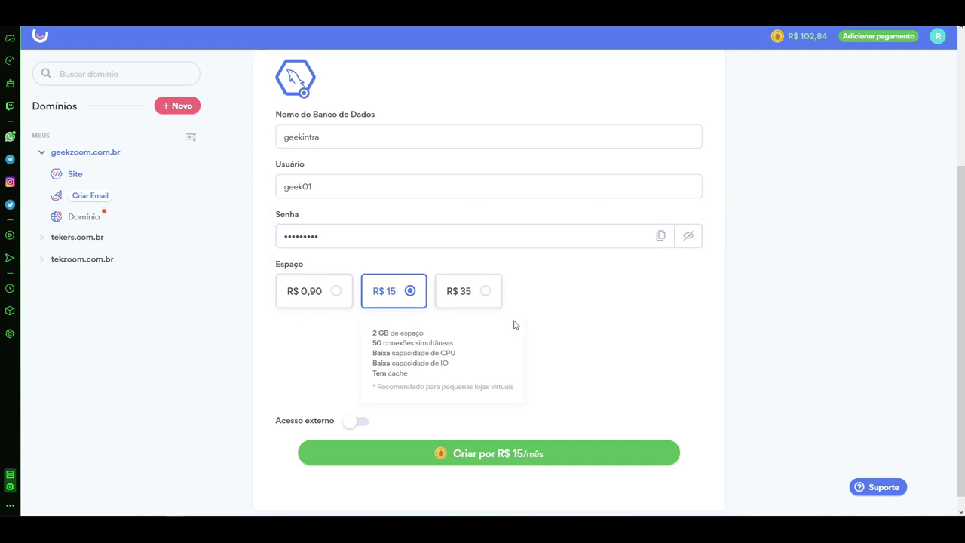
Choose the R$ 15 plan with 2 GB of space and create the database
scroll(536, 312, down, 1)
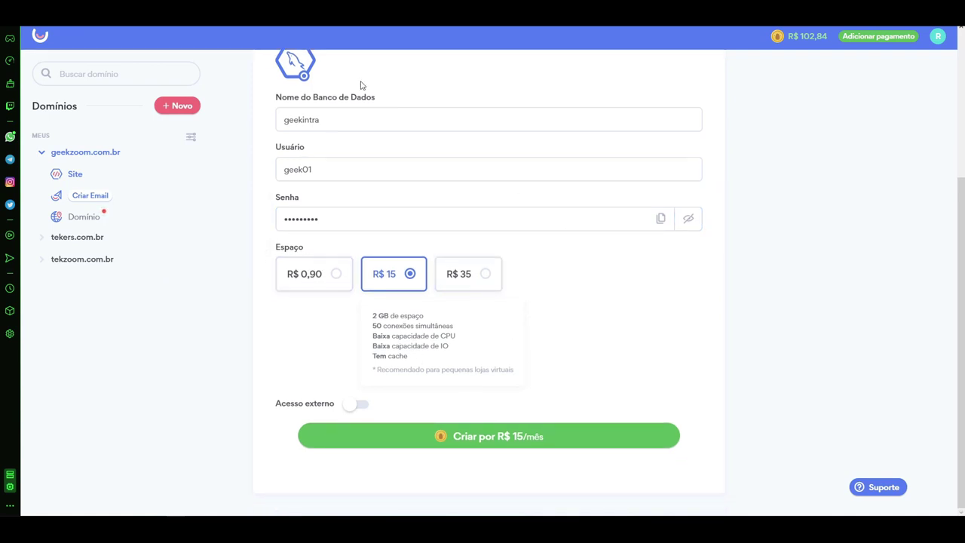
click(301, 281)
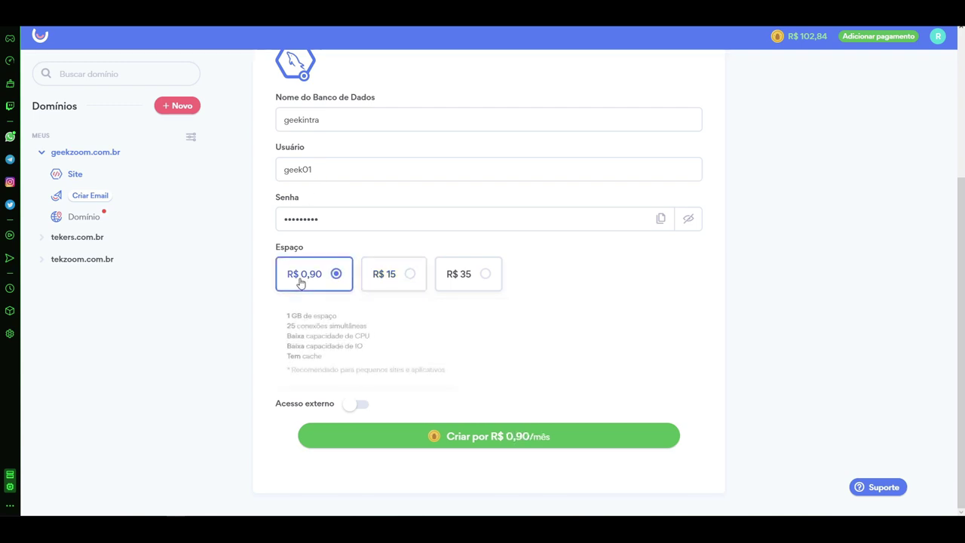
click(399, 282)
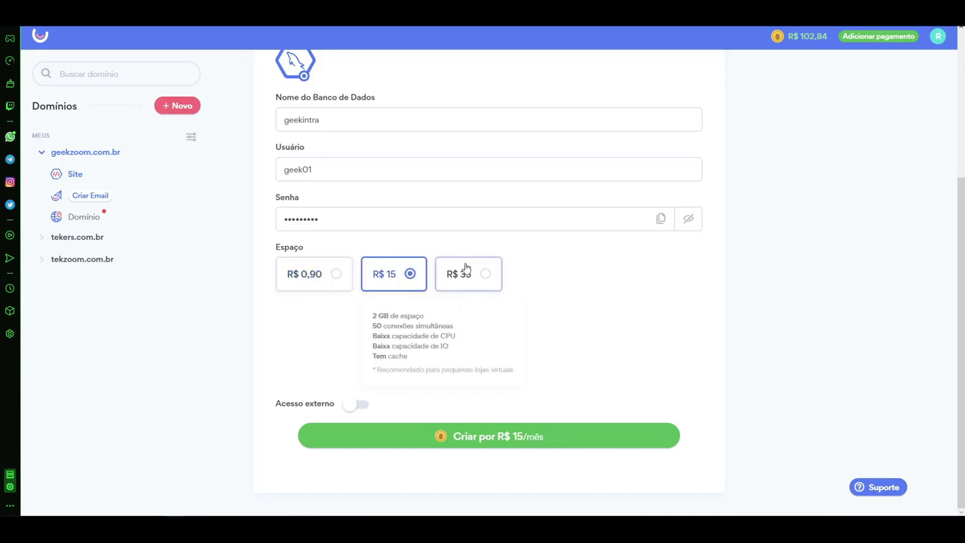
click(473, 275)
click(414, 274)
click(520, 436)
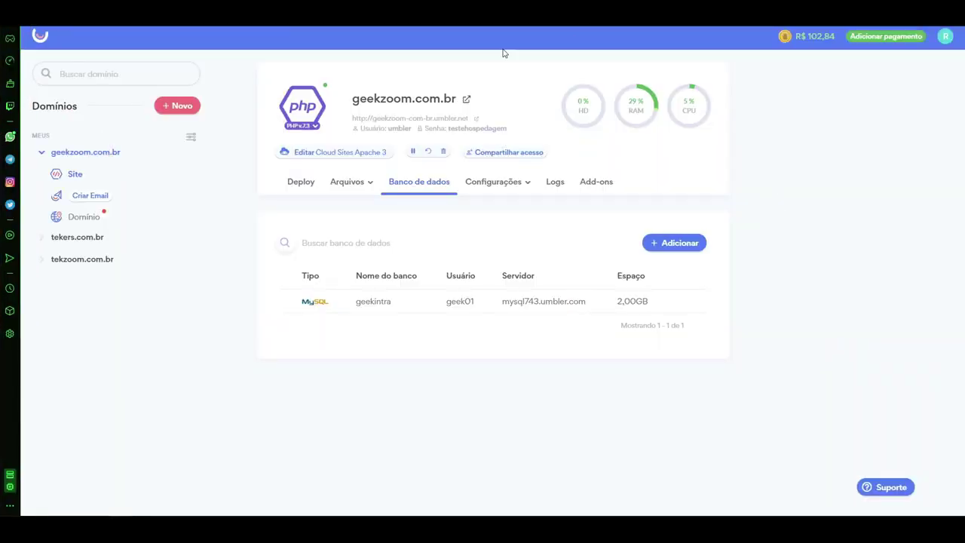
Enable Git Remote deployment from the Deploy tab and open the site's SSH configuration
click(301, 183)
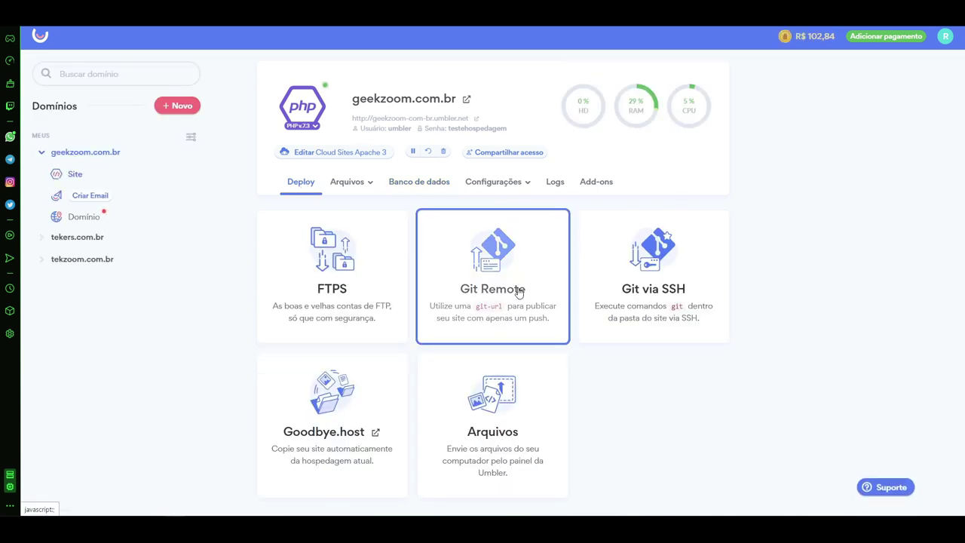
click(519, 292)
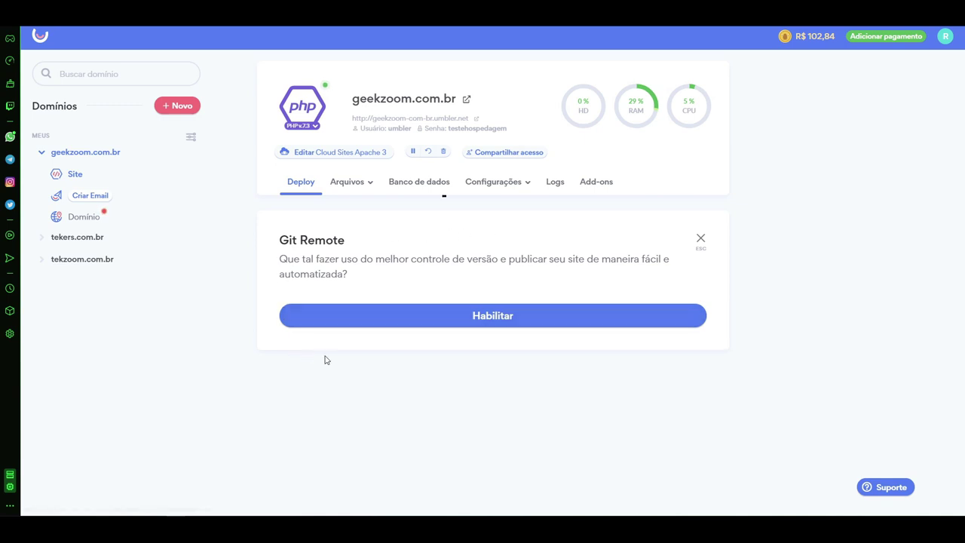
click(503, 322)
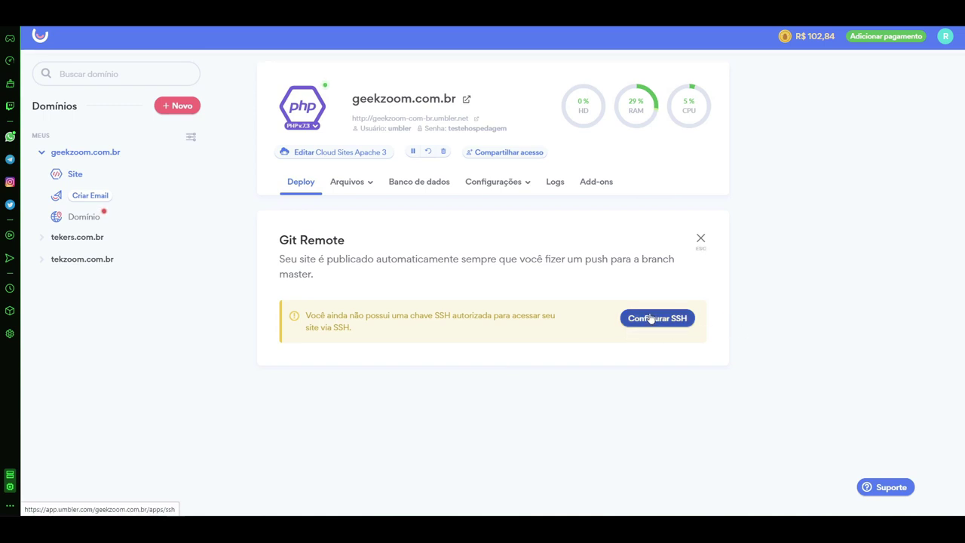
click(651, 319)
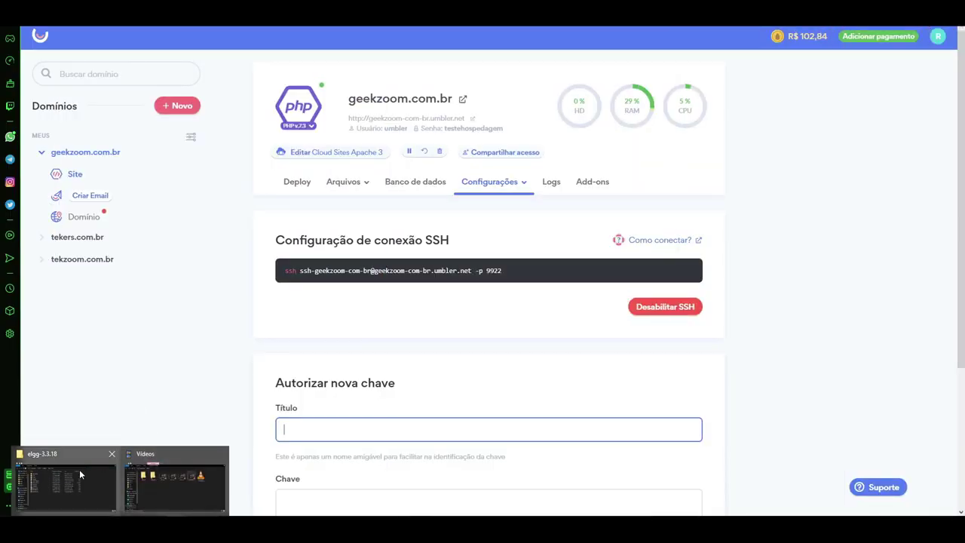
Launch Git Bash Here from the elgg-3.3.18 folder and reposition the terminal window
click(79, 469)
right_click(350, 306)
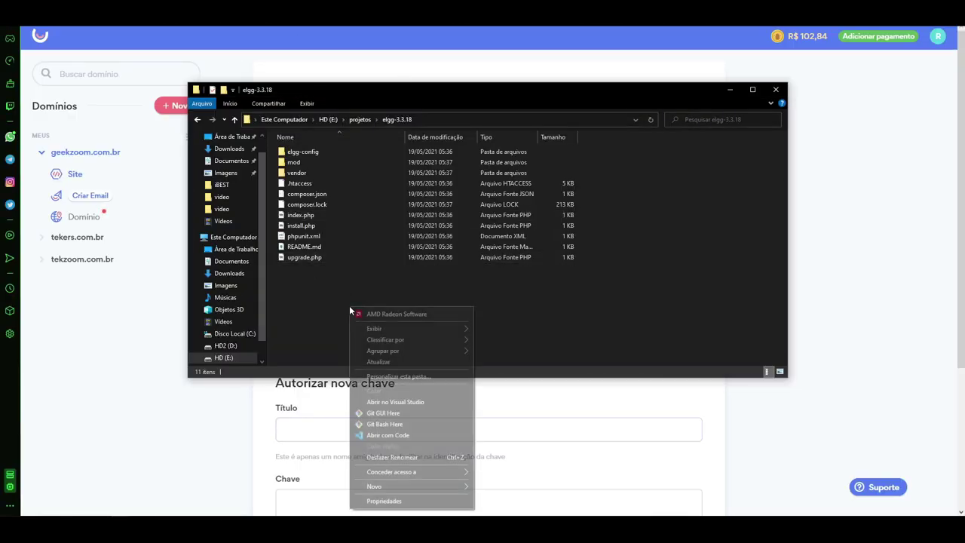
right_click(352, 185)
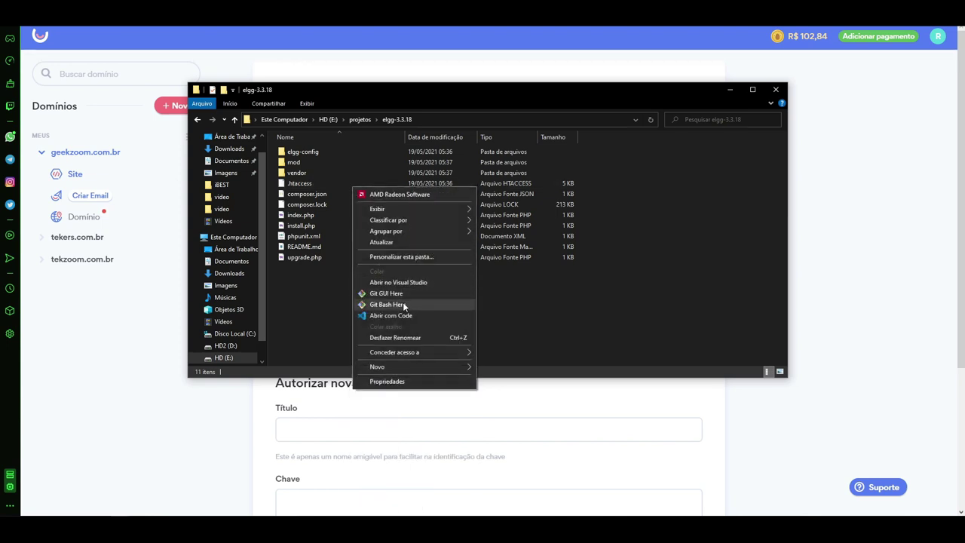
click(404, 304)
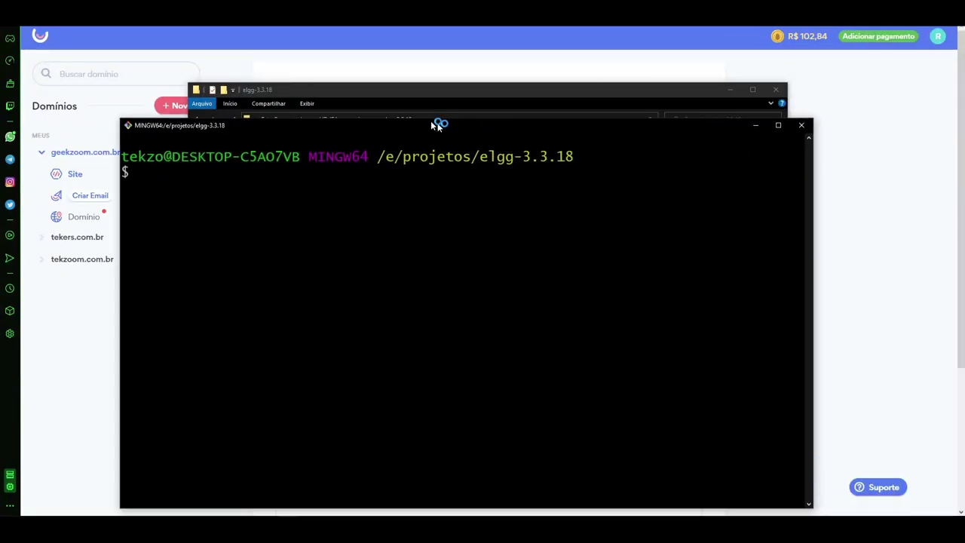
drag(440, 123, 471, 61)
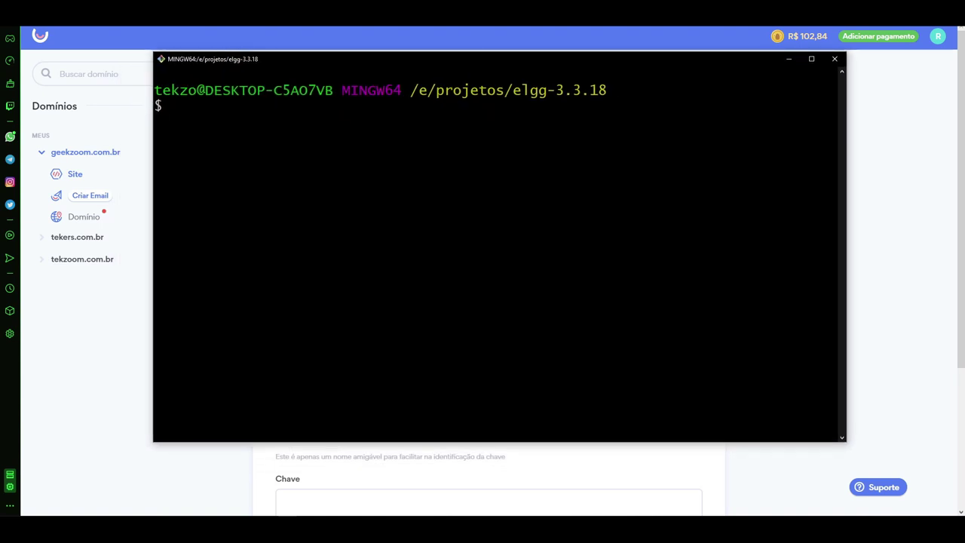
Generate a passphrase-less RSA key with ssh-keygen at the default path, overwriting id_rsa
text(ssh-keygen)
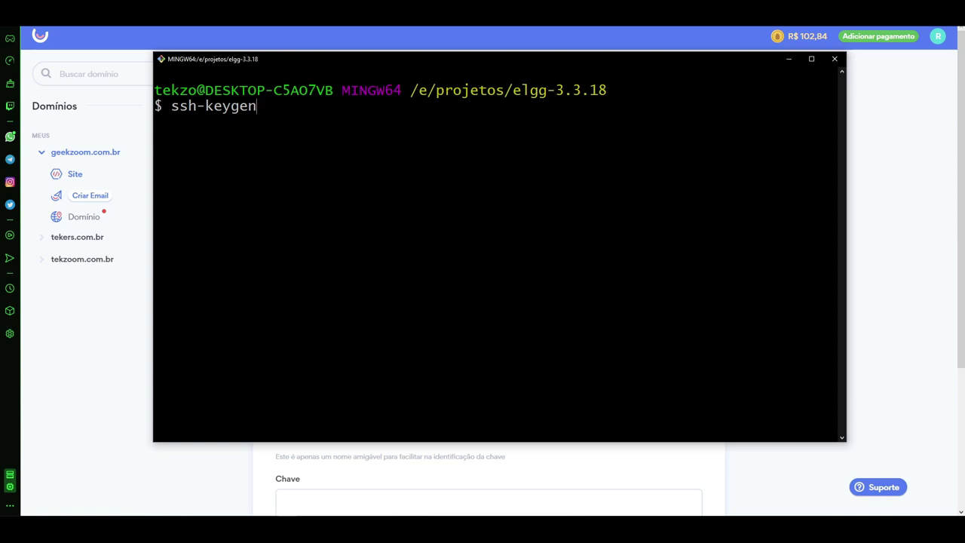
key(Return)
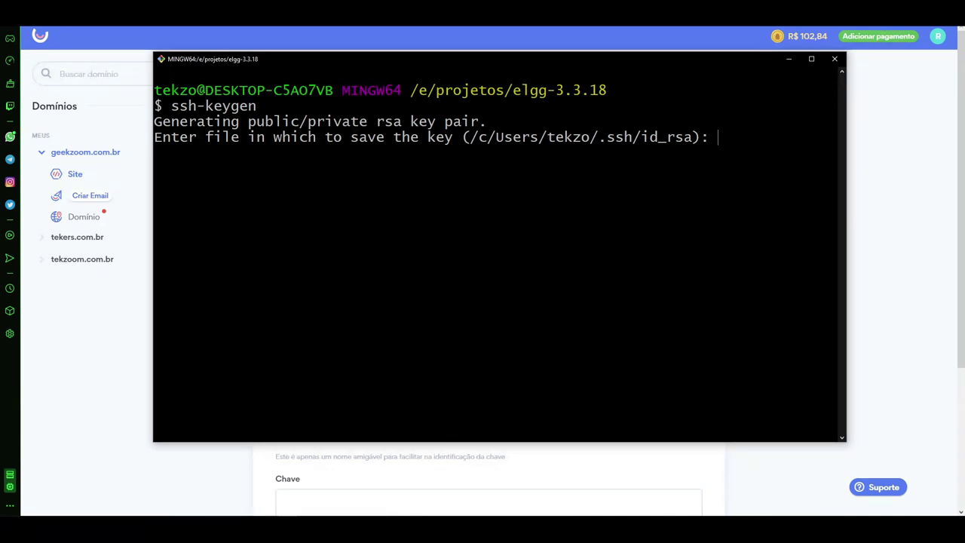
key(Return)
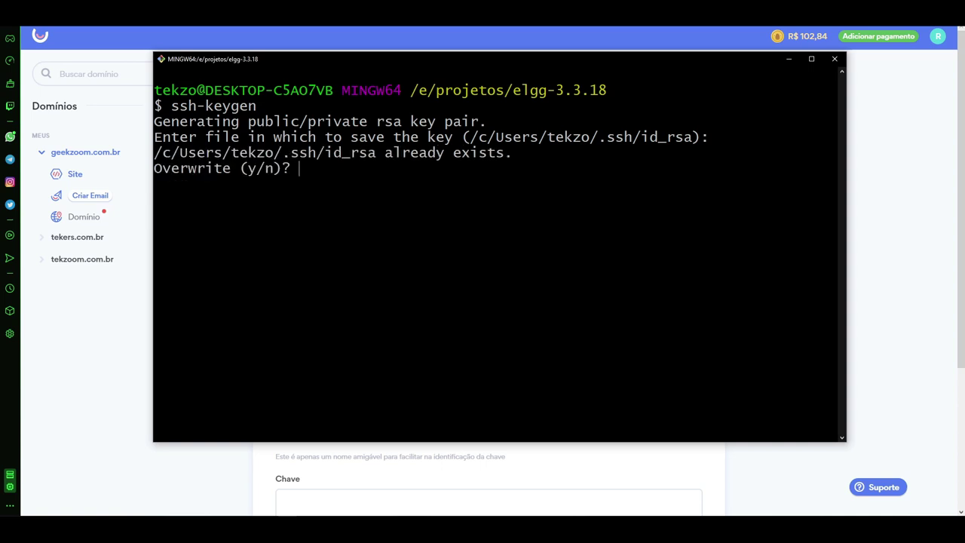
text(y)
key(Return)
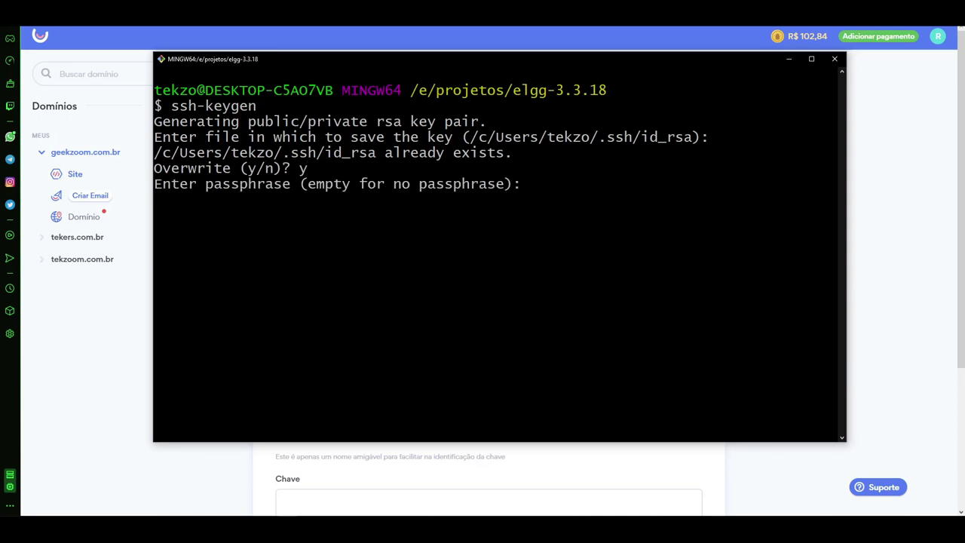
key(Return)
key(Return)
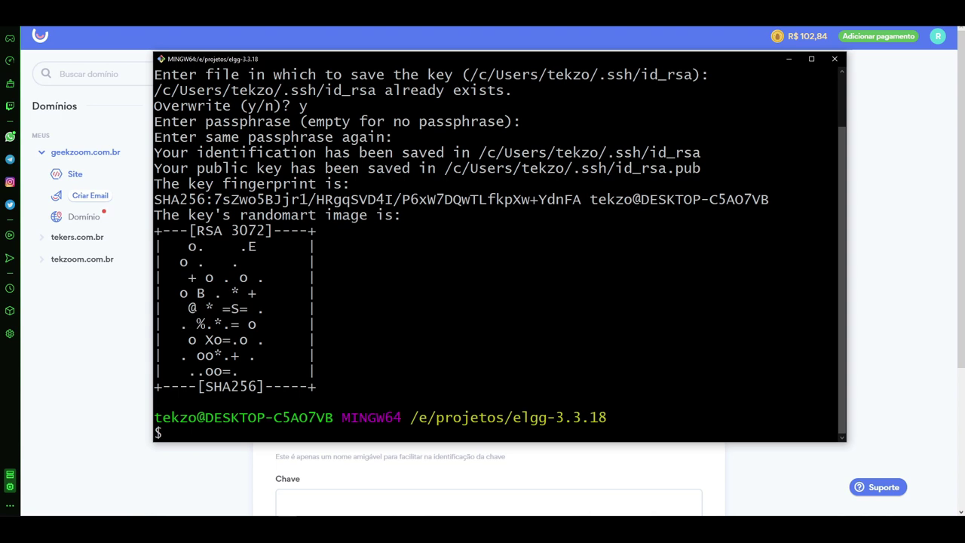
Print the id_rsa.pub public key with cat and copy its text
drag(444, 168, 701, 168)
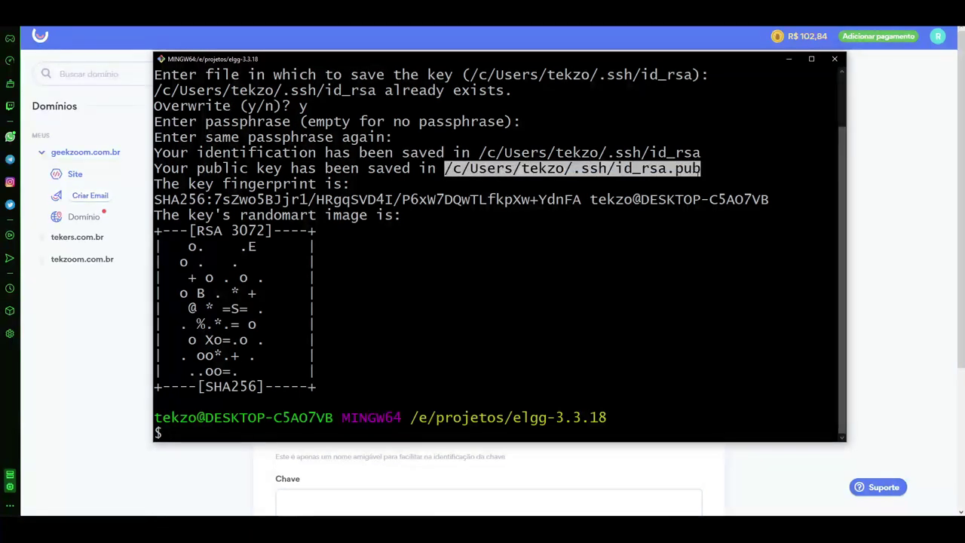
right_click(681, 169)
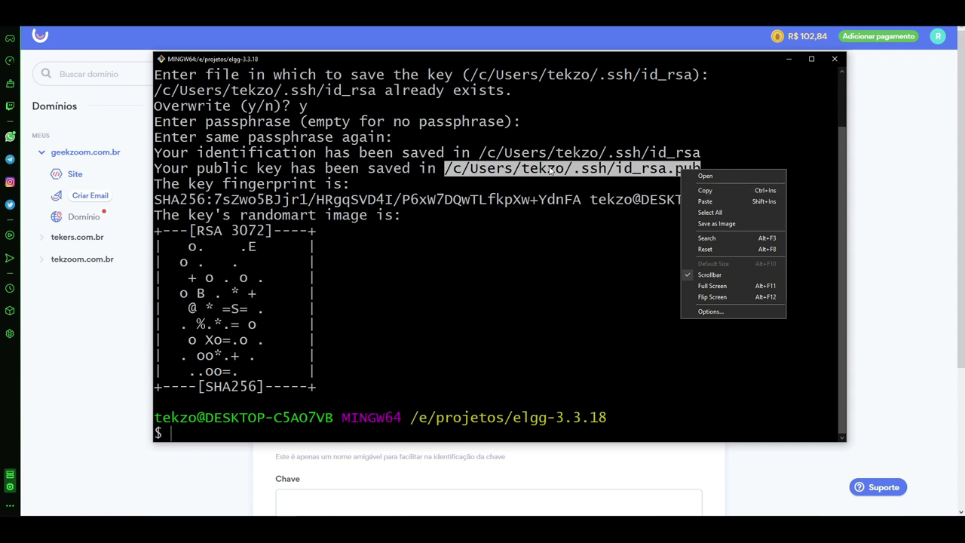
click(701, 190)
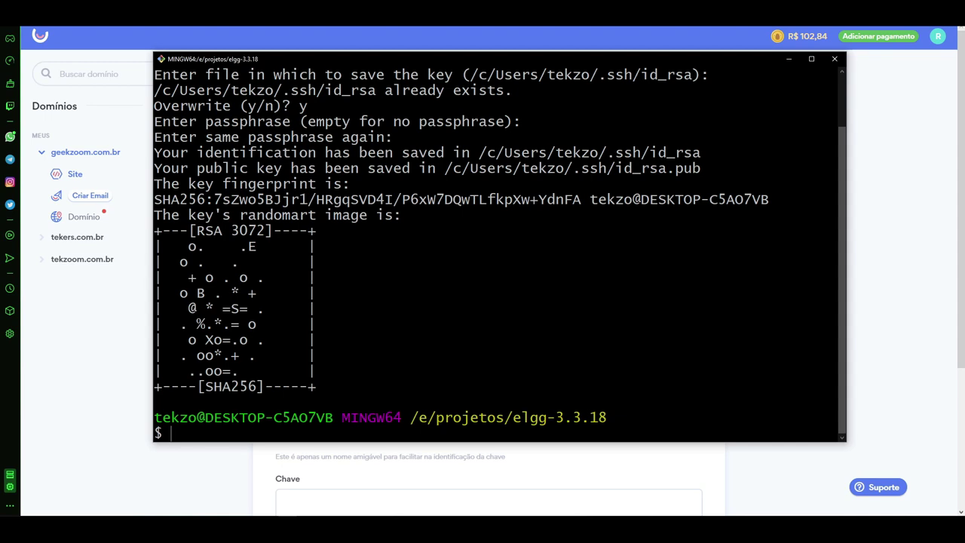
drag(437, 60, 441, 34)
text(t)
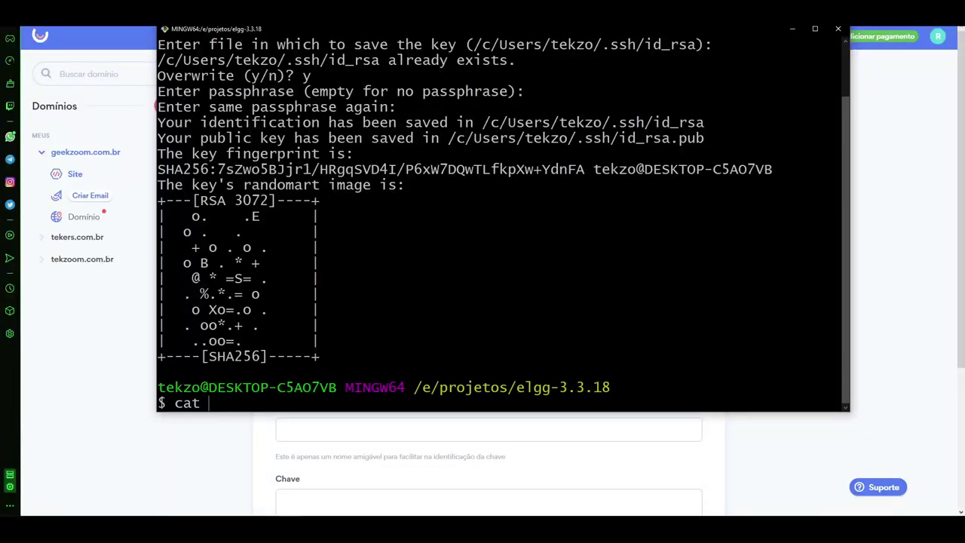
right_click(245, 252)
click(286, 287)
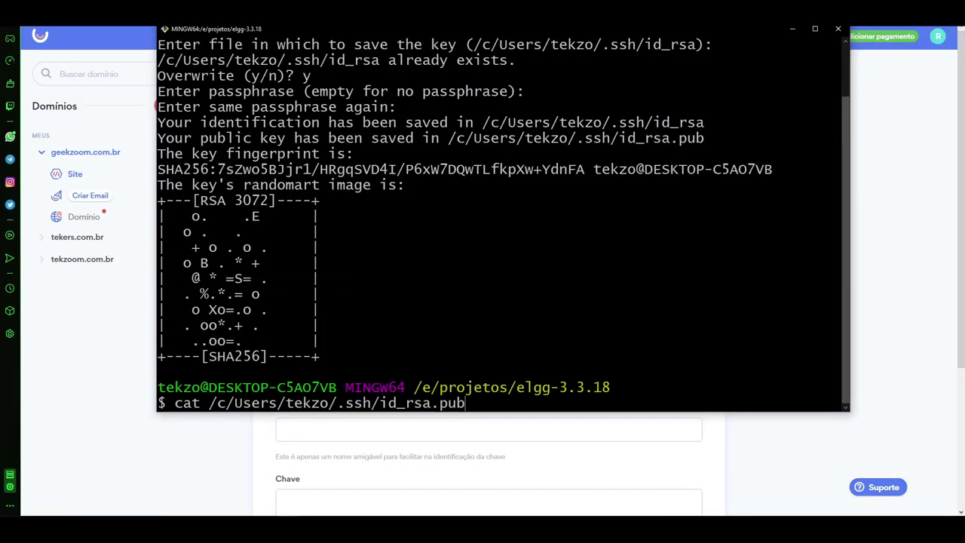
key(Return)
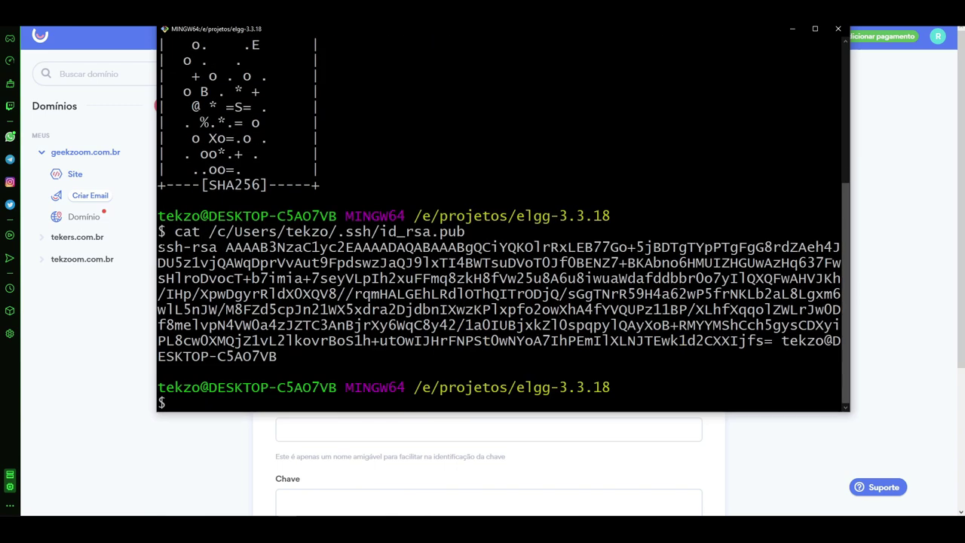
drag(158, 247, 277, 356)
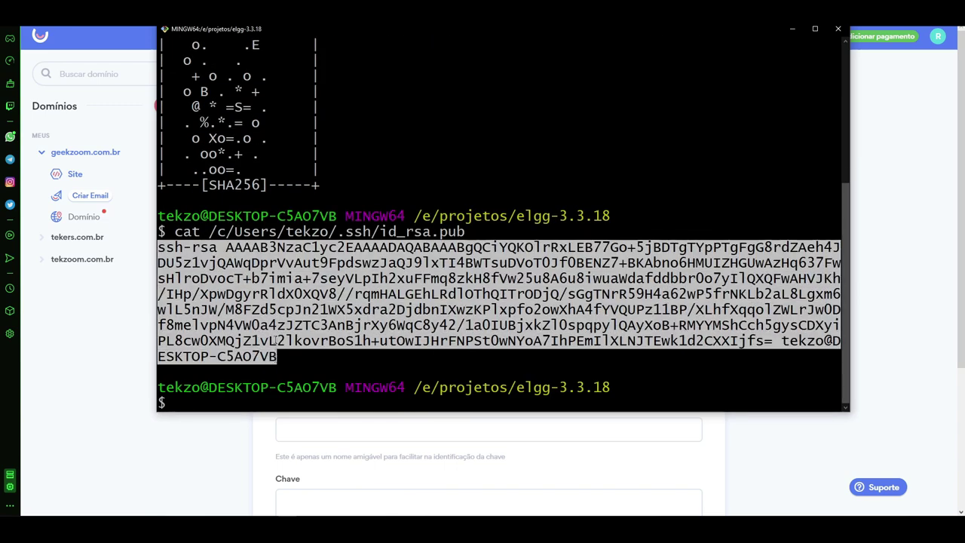
right_click(285, 293)
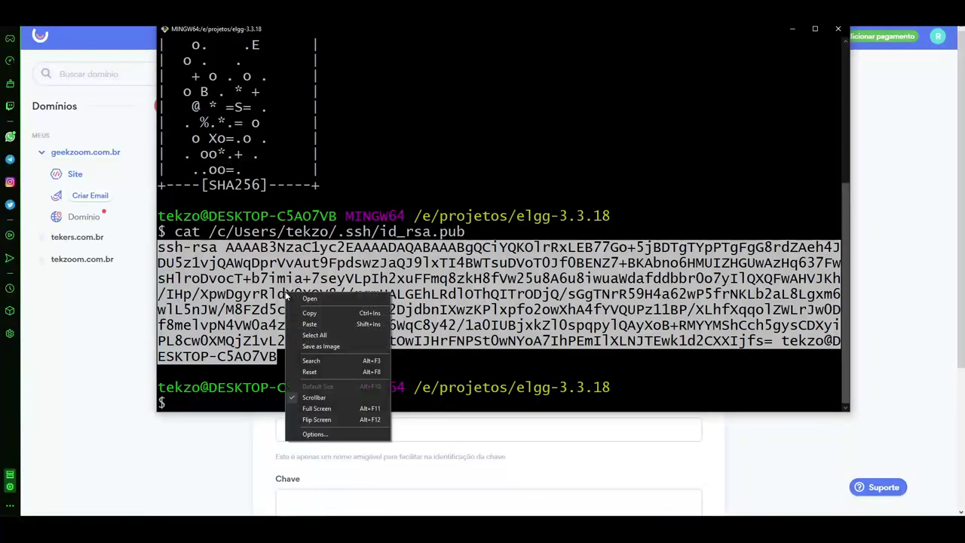
click(319, 315)
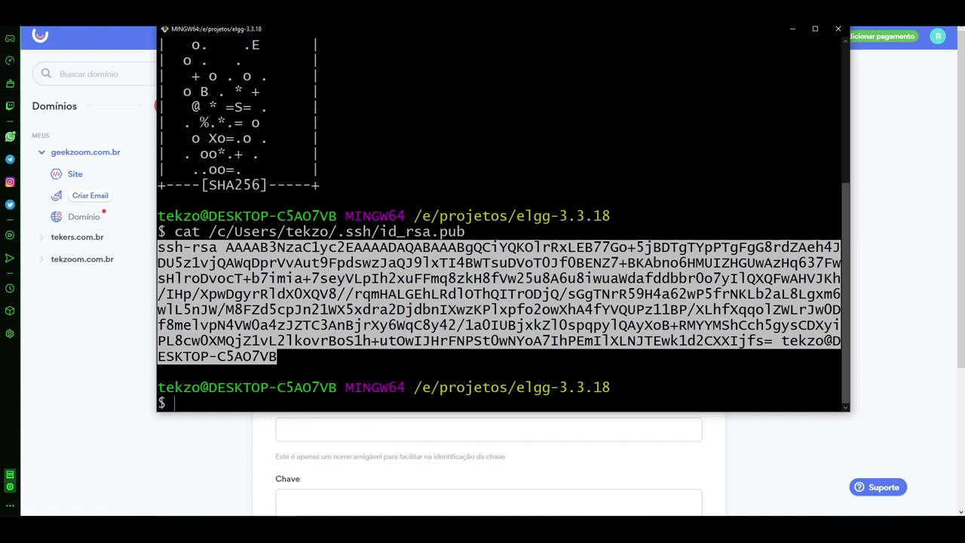
Authorize the copied public key under the title keygeek in the Autorizar nova chave form
click(902, 308)
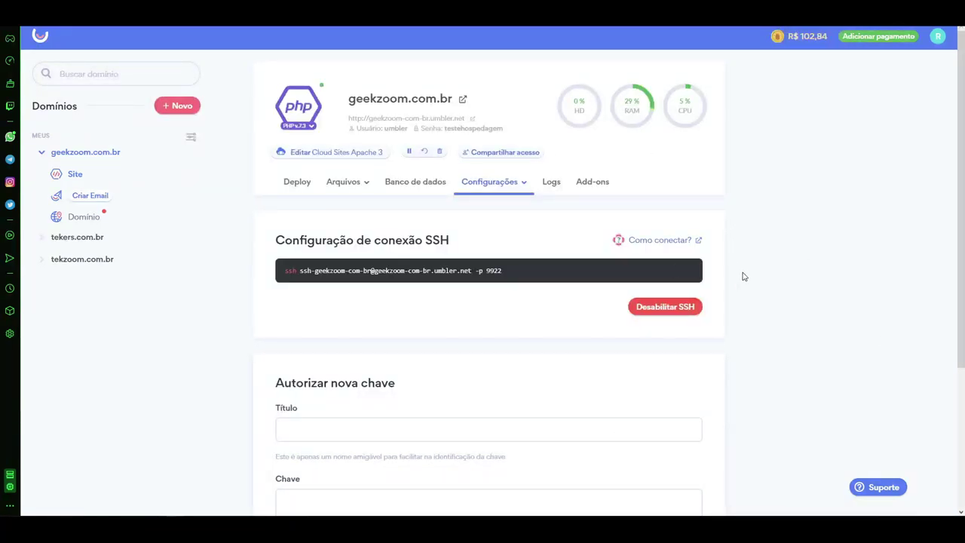
scroll(745, 270, down, 5)
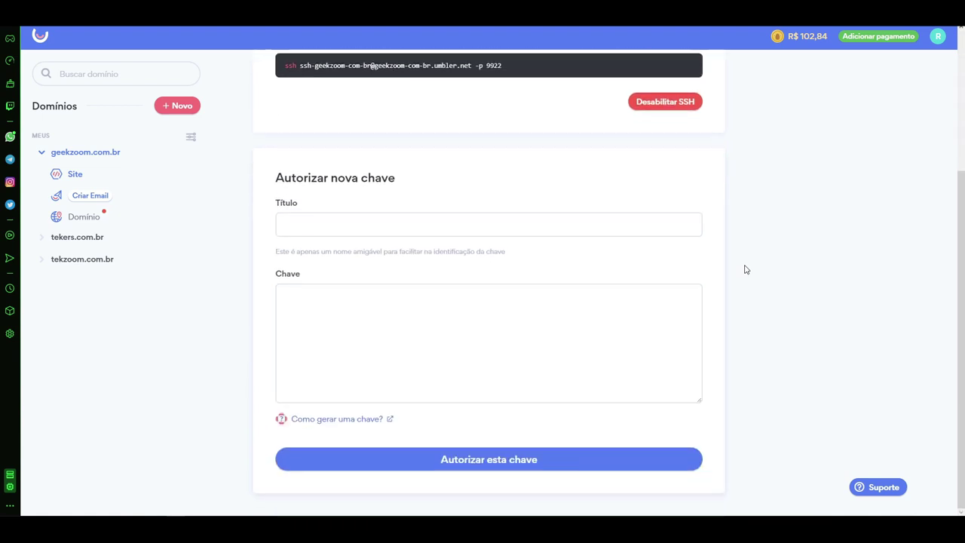
click(322, 223)
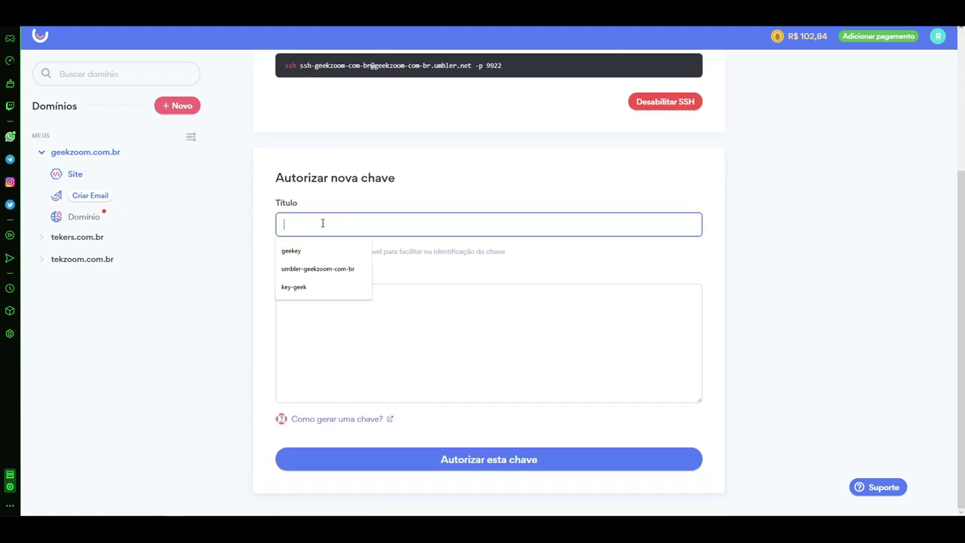
text(keygeek)
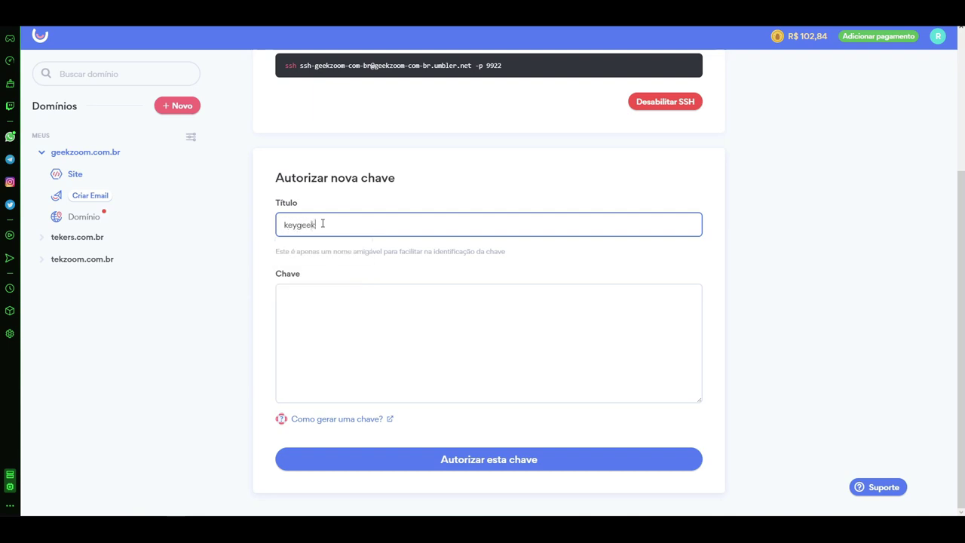
click(405, 334)
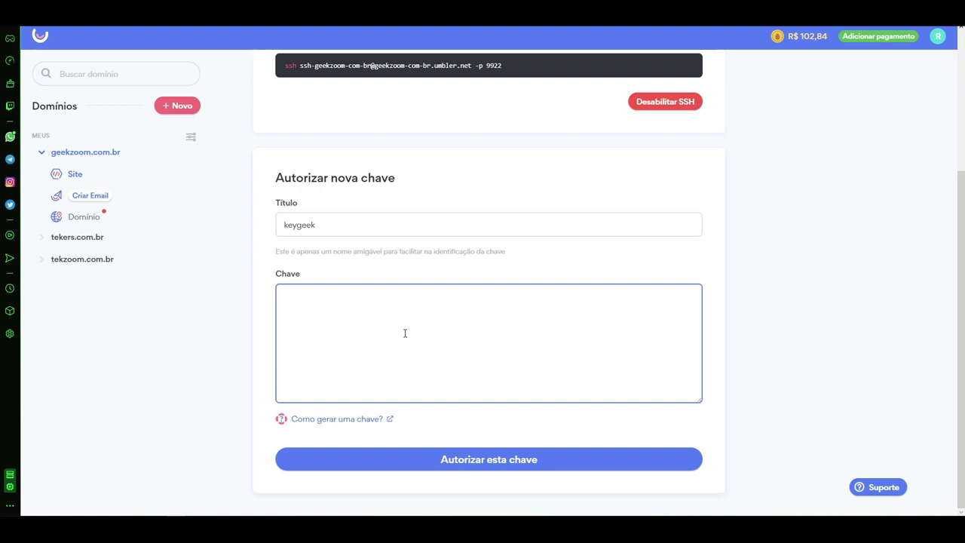
key(ctrl+v)
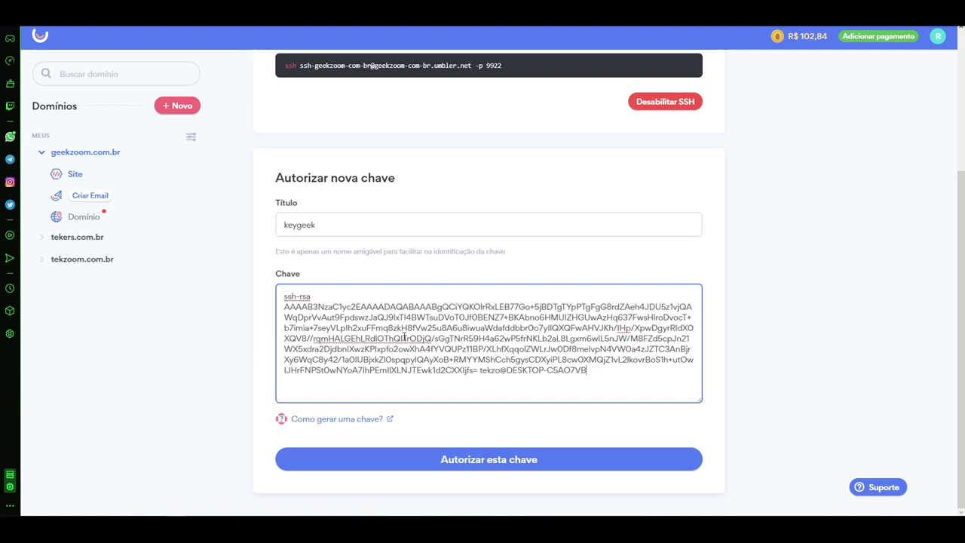
click(497, 462)
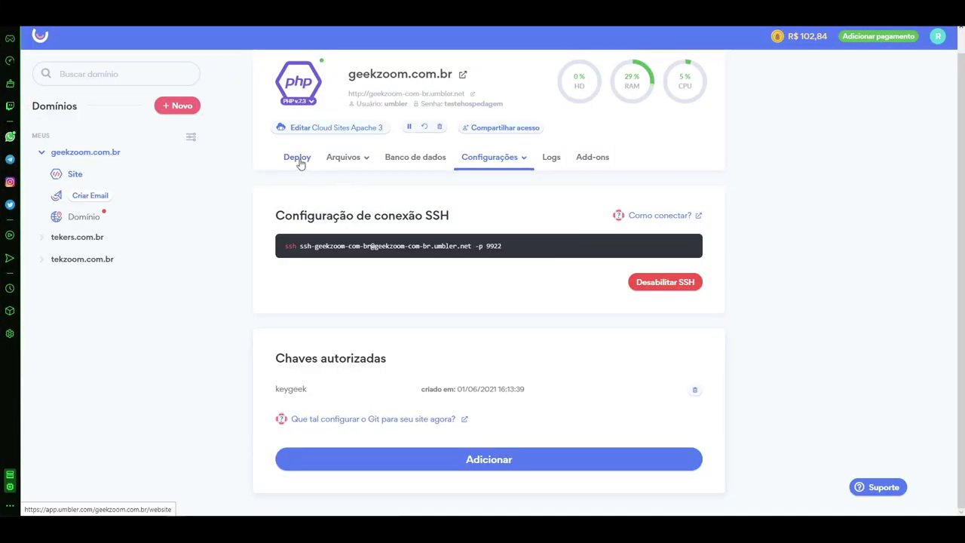
Display the Git Remote publishing commands from the site's Deploy tab
click(302, 160)
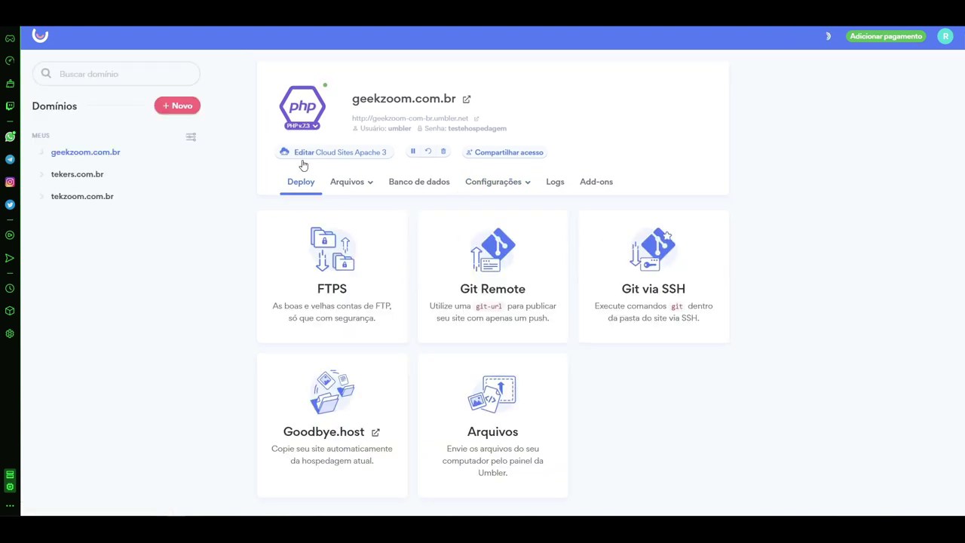
click(495, 280)
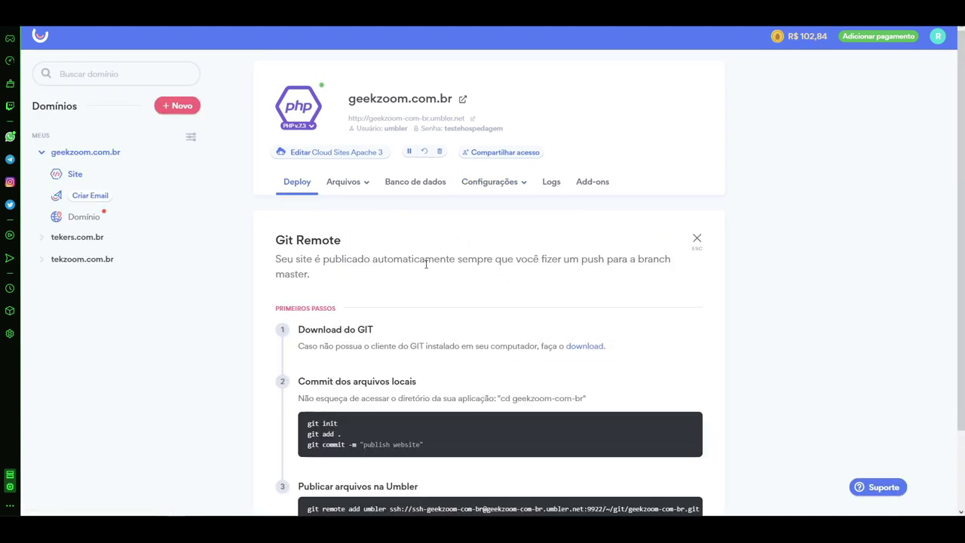
scroll(426, 264, down, 2)
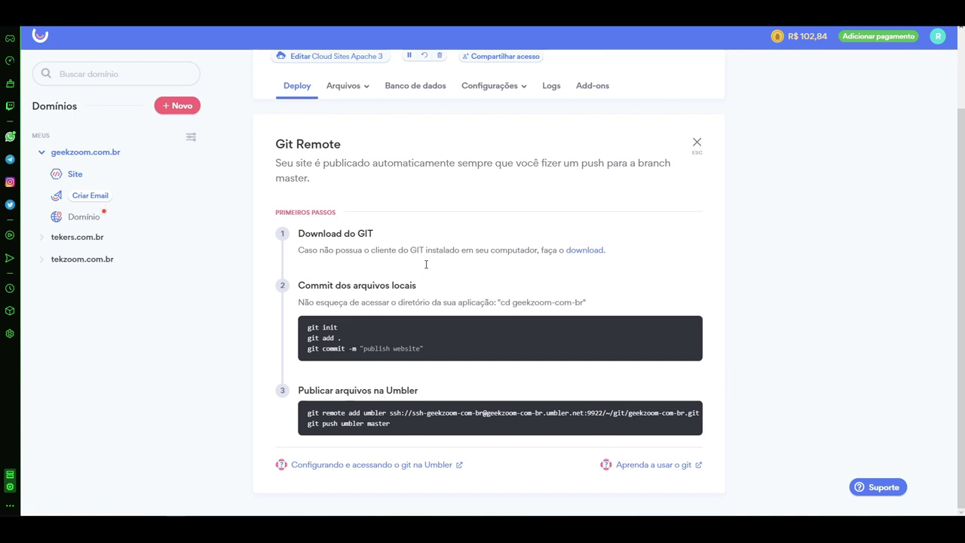
mouse_move(476, 429)
Check the elgg-3.3.18 folder contents in the terminal with dir, clear and ls
click(272, 515)
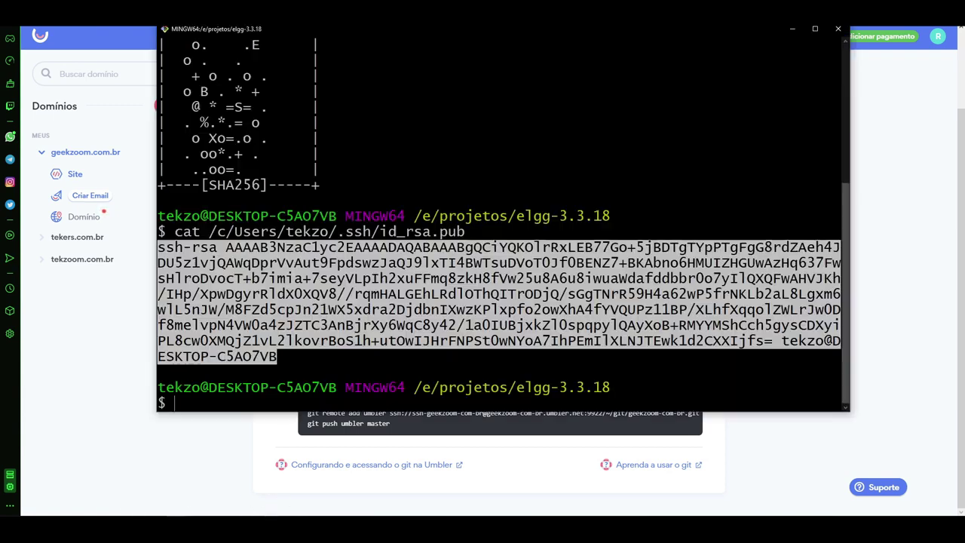
click(341, 387)
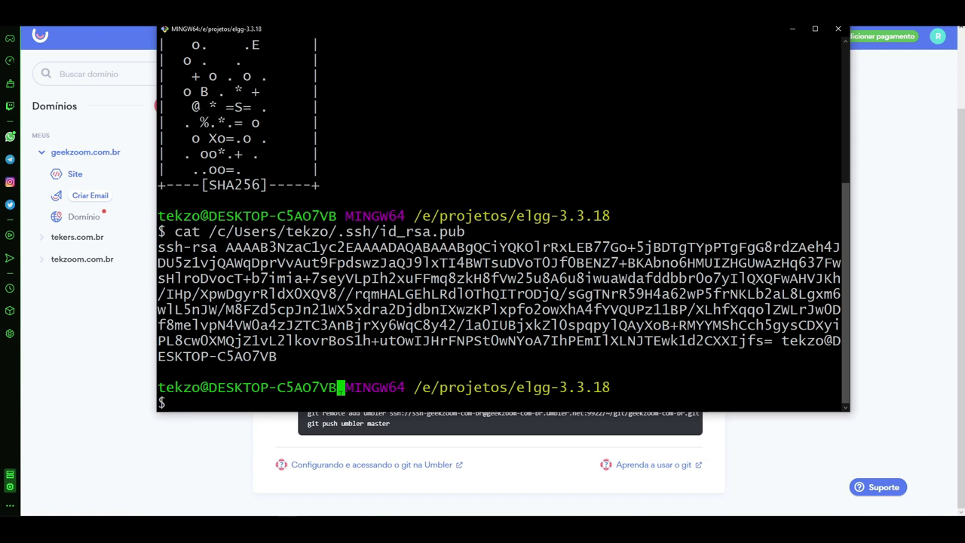
text(dir)
key(Return)
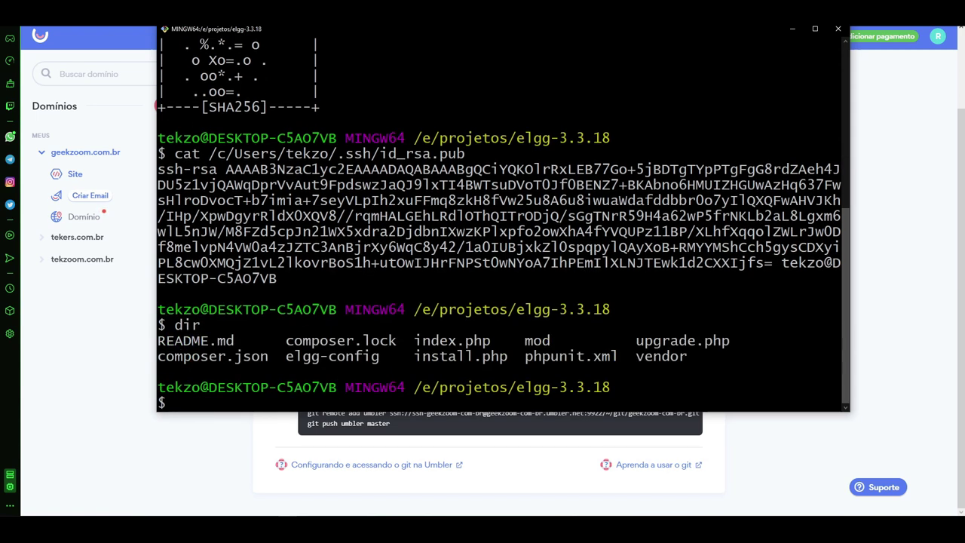
text(clear)
key(Return)
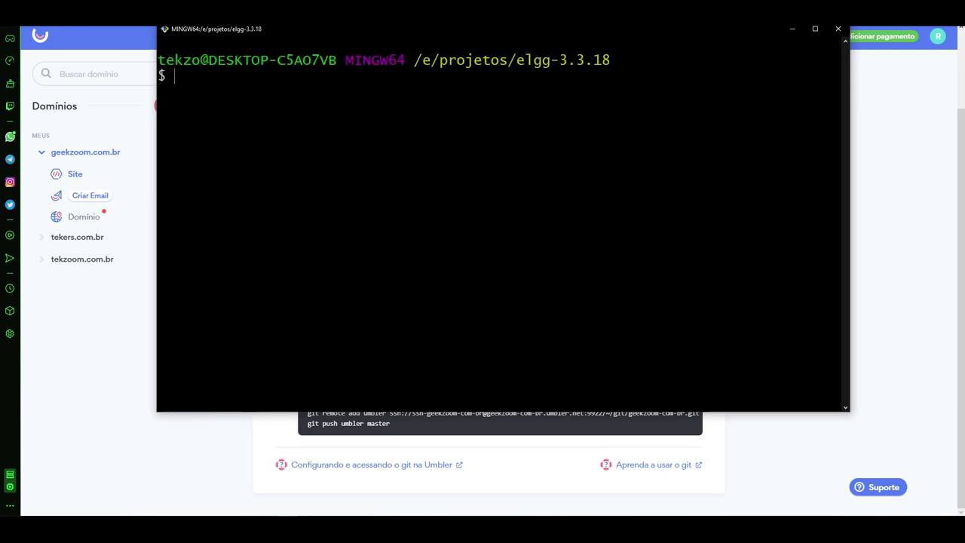
text(dir)
key(Return)
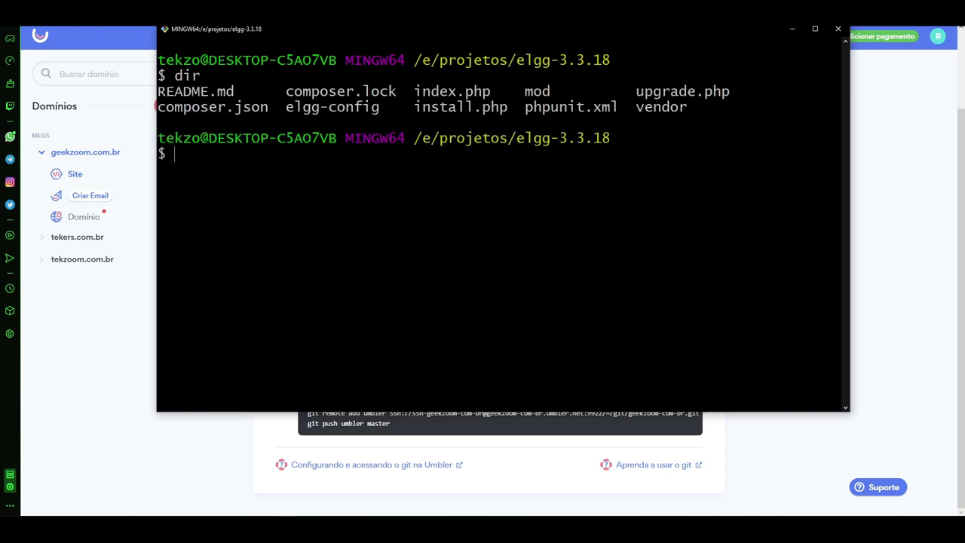
text(ls)
key(Return)
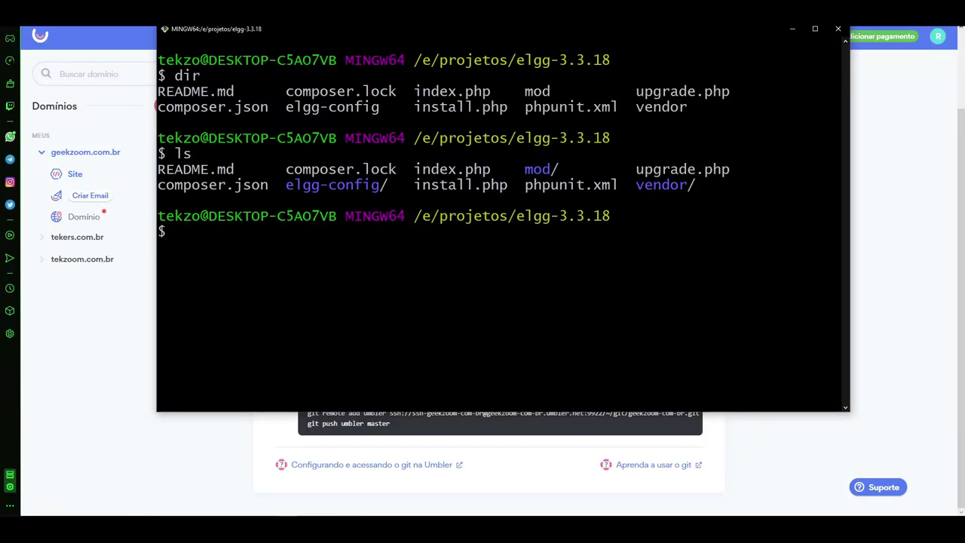
Initialize a Git repository on branch master and enter git add . to stage everything
text(git init)
key(Return)
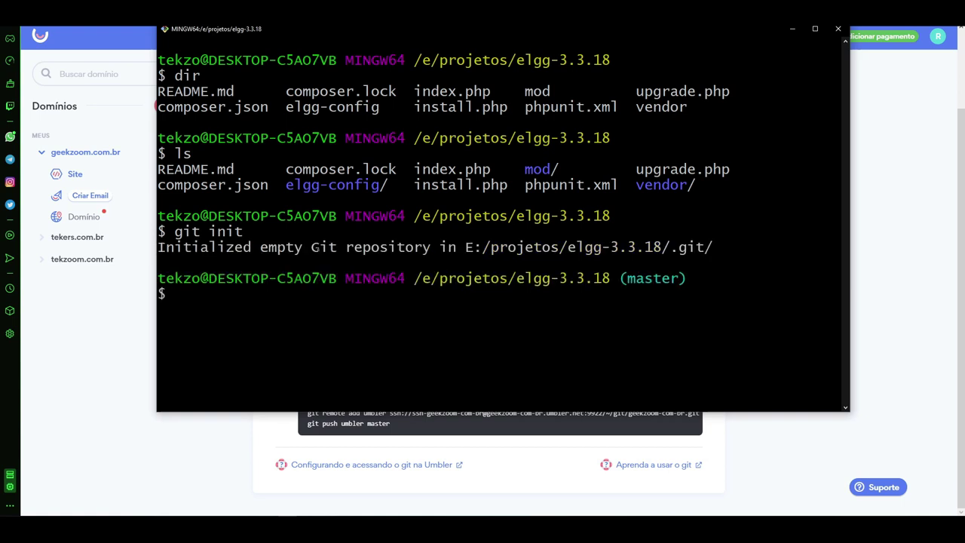
click(919, 280)
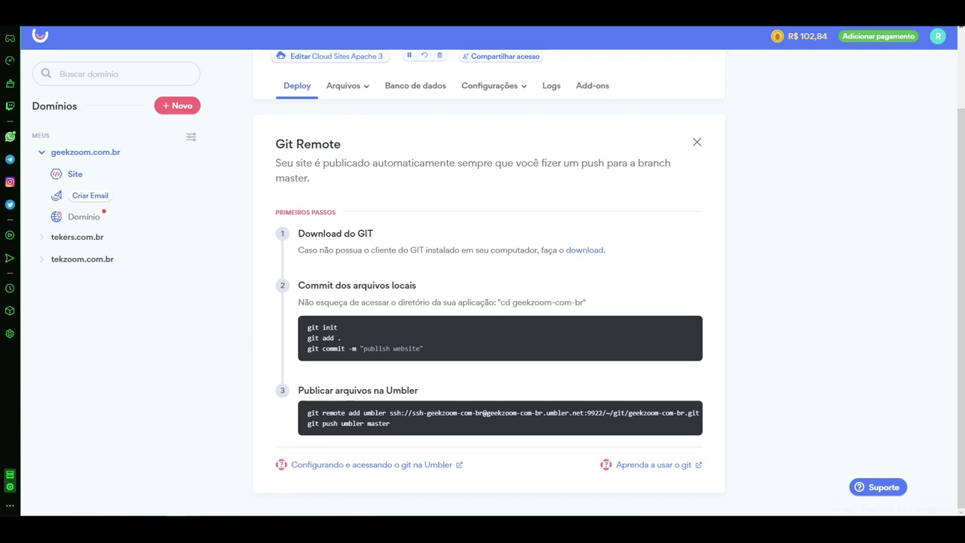
key(alt+Tab)
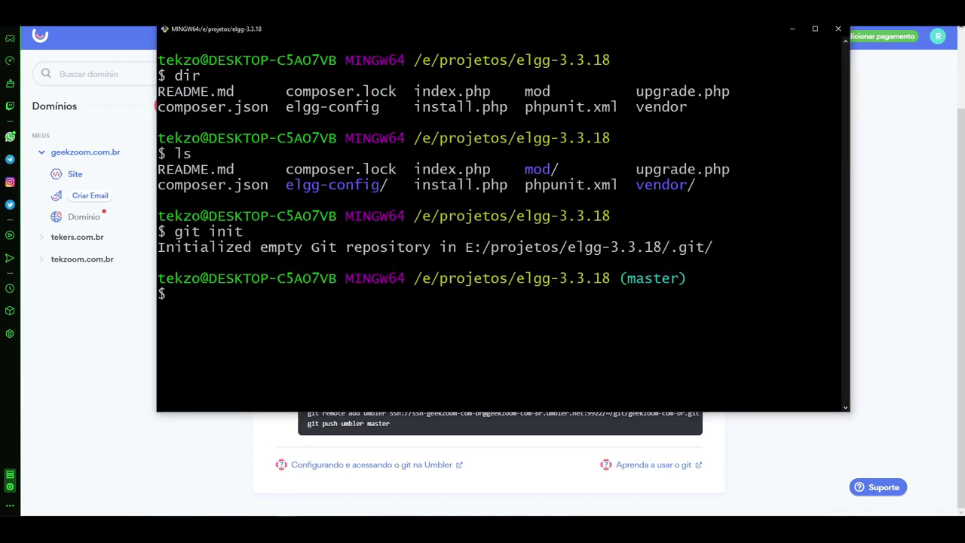
text(git add .)
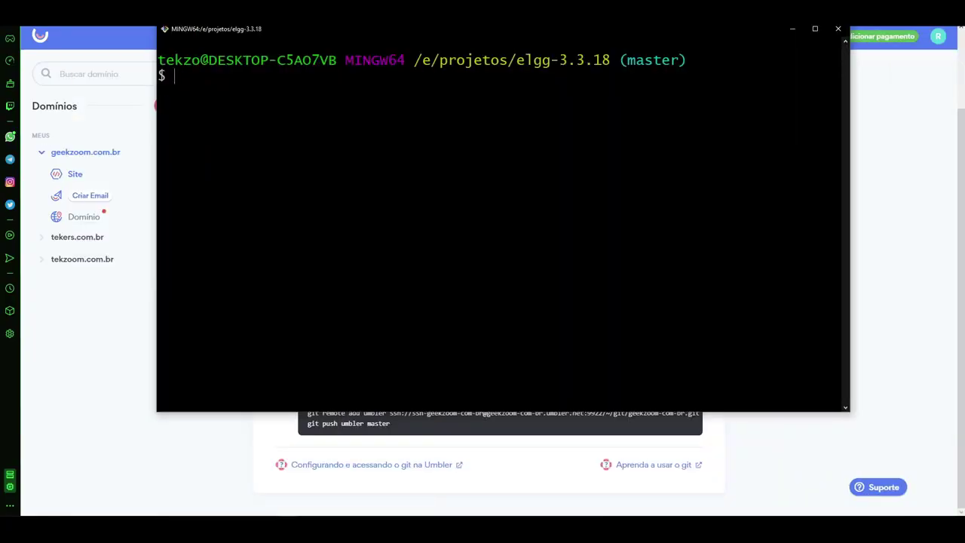
Commit the staged elgg-3.3.18 files with the message "publicacao intranet"
text(git commit )
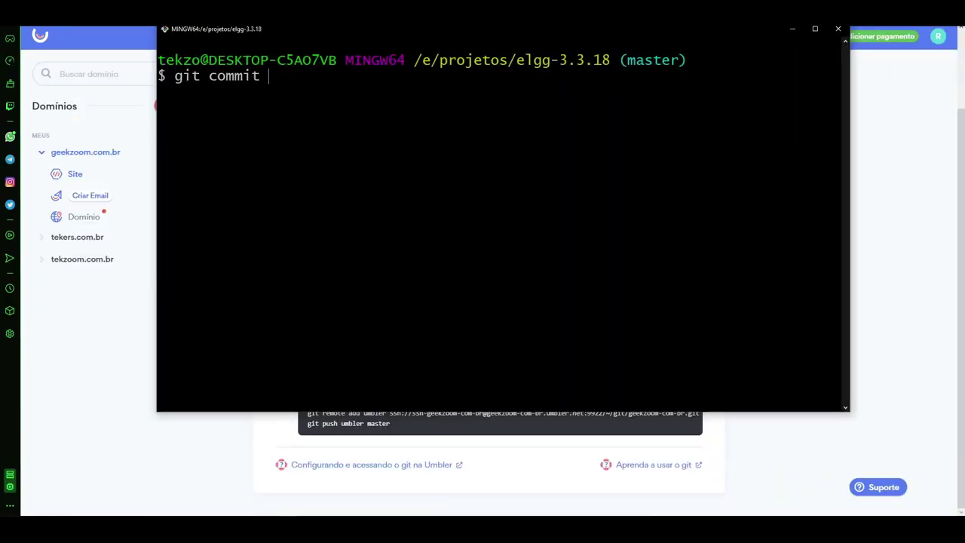
text(-m "publicacao)
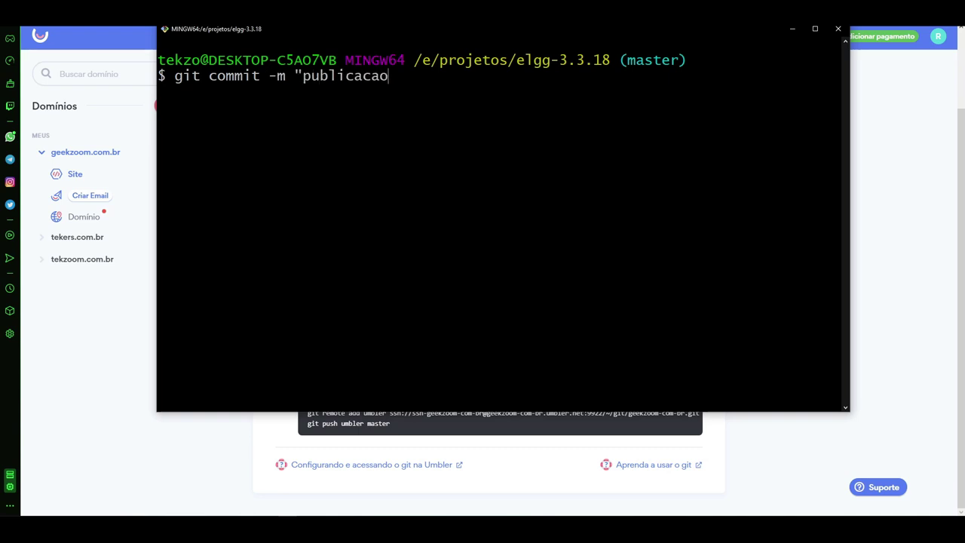
text( intranet")
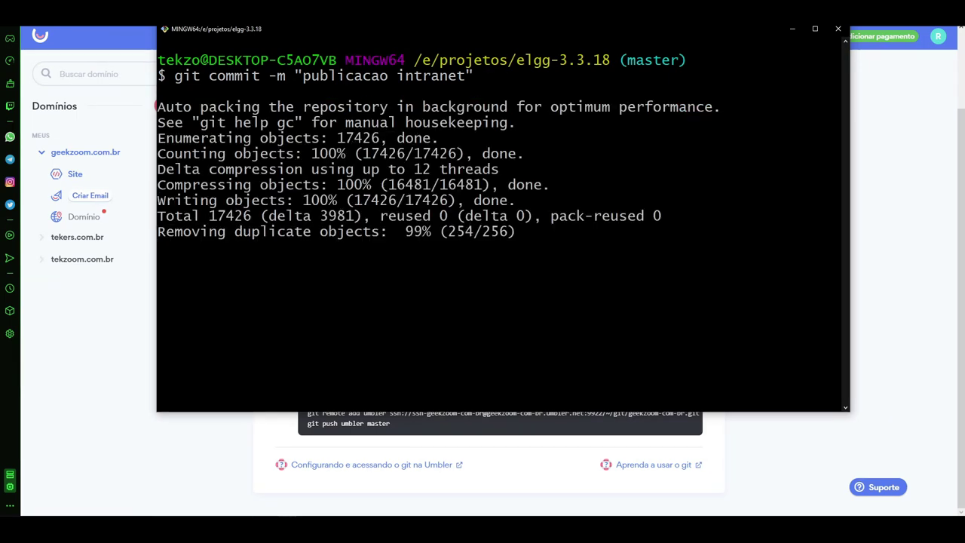
key(Return)
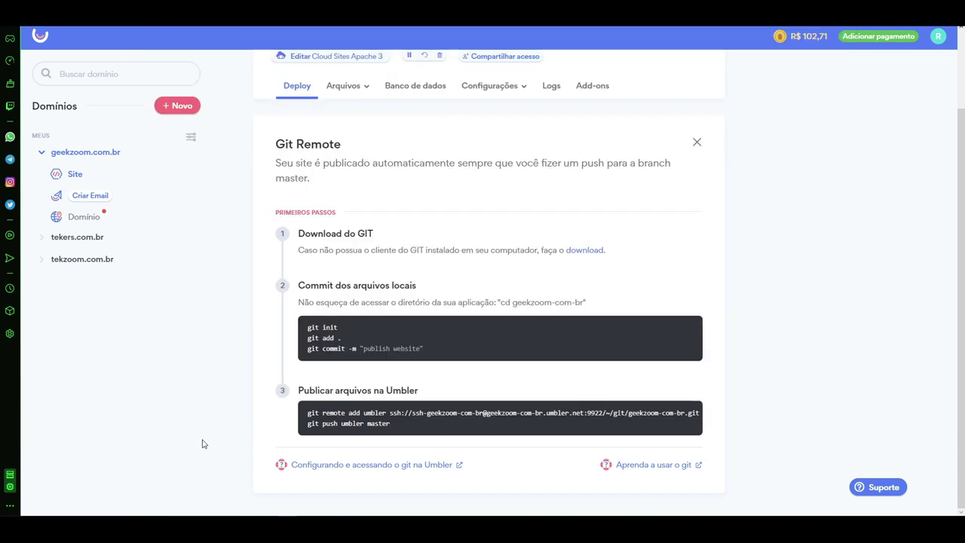
Copy the git remote add and push commands from Umbler's Git Remote instructions
click(205, 445)
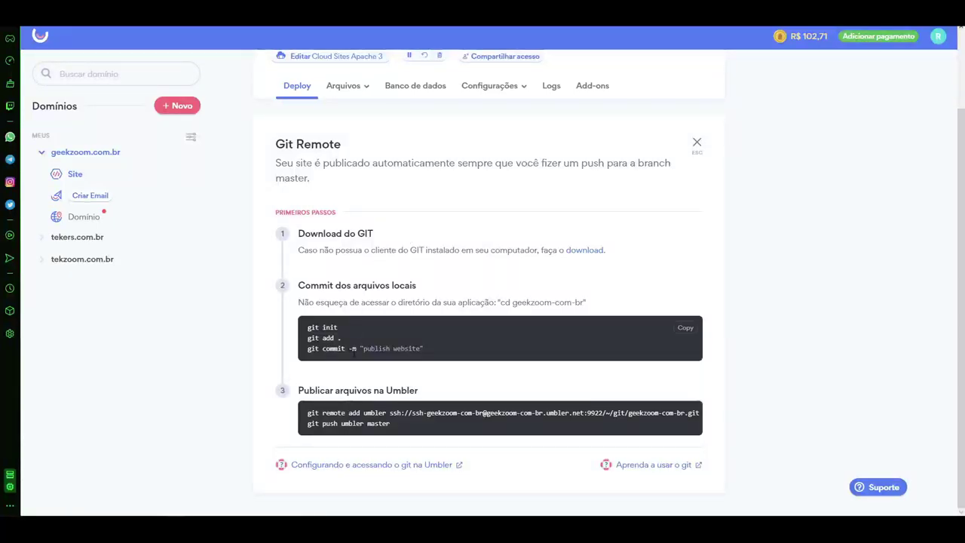
drag(309, 418, 701, 424)
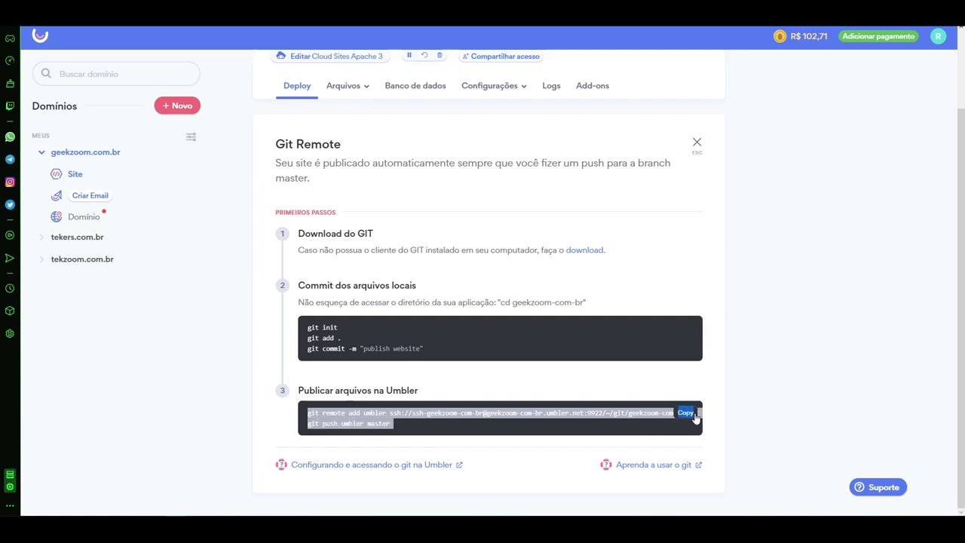
click(709, 421)
click(691, 414)
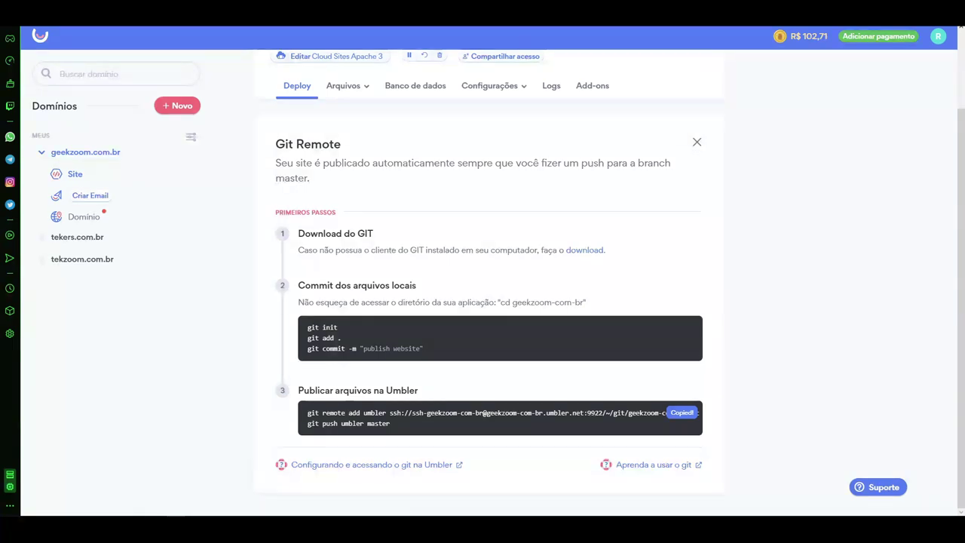
Paste the commands into Git Bash to add the umbler remote and run git push umbler master
key(alt+Tab)
right_click(241, 413)
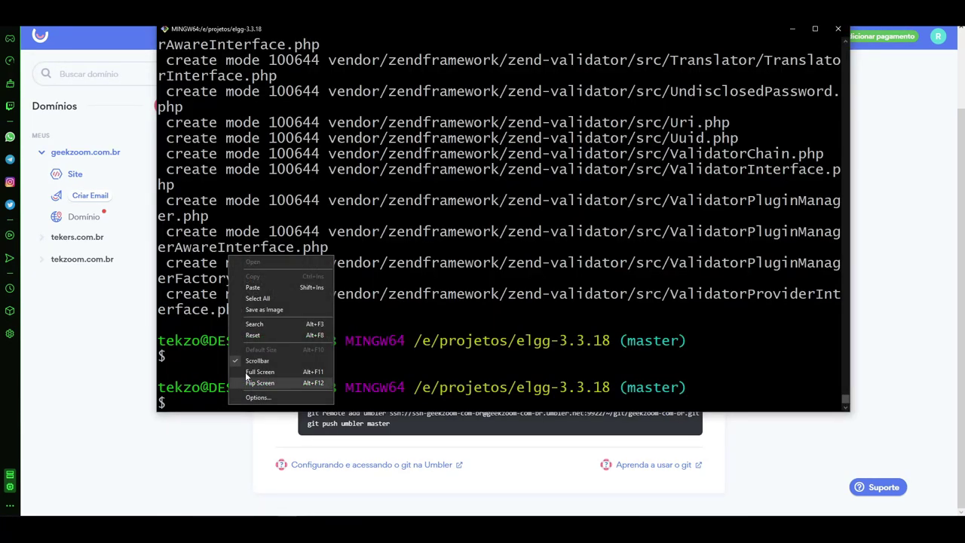
click(260, 289)
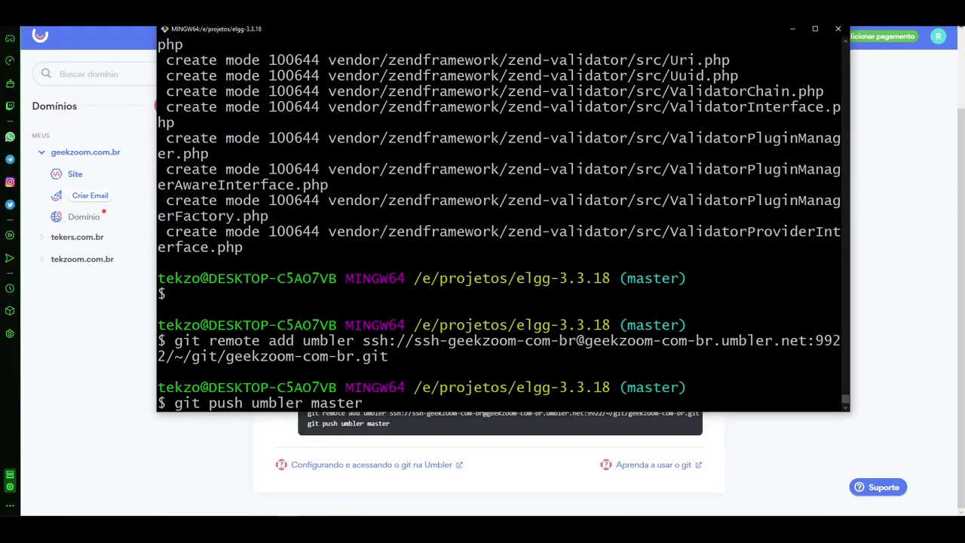
key(Return)
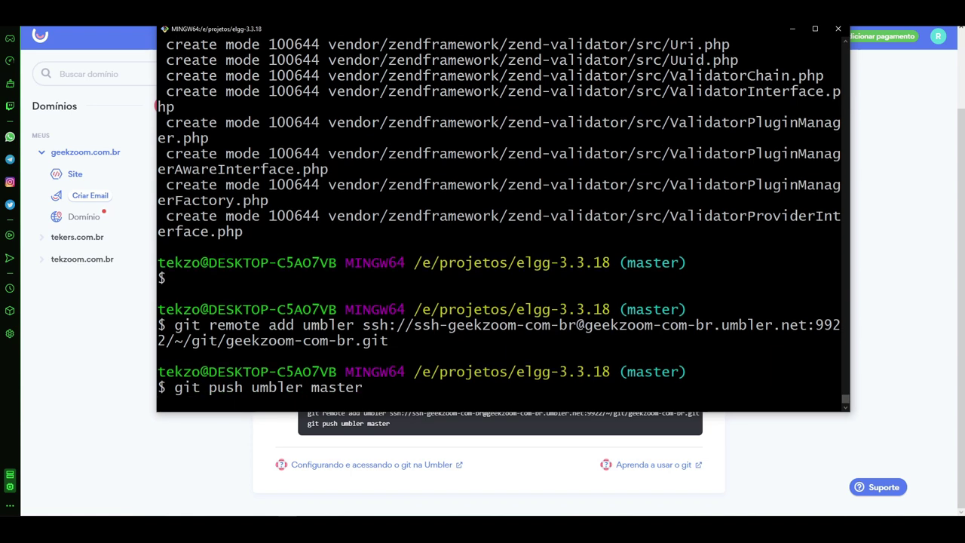
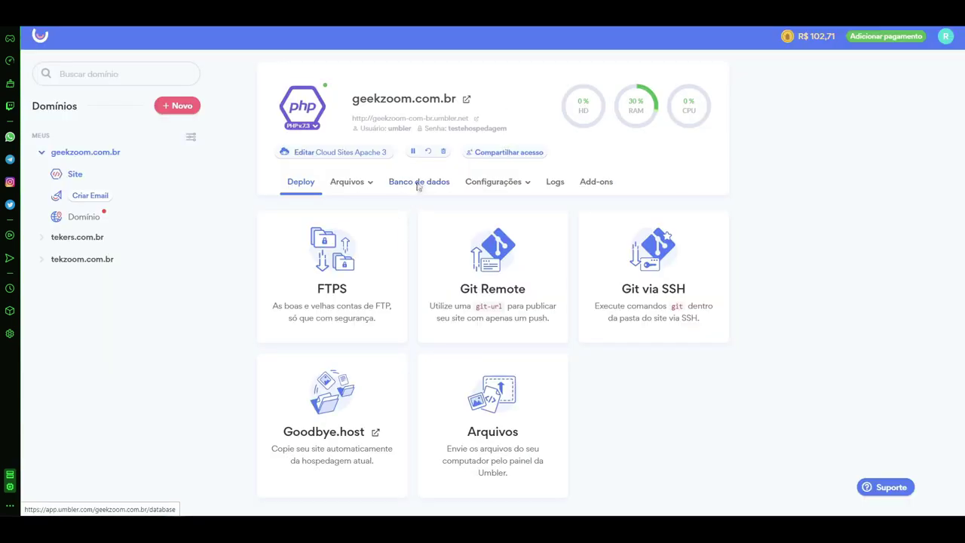
Copy the geekintra database's production host, mysql743.umbler.com, from Umbler and return to the Elgg installer
click(419, 185)
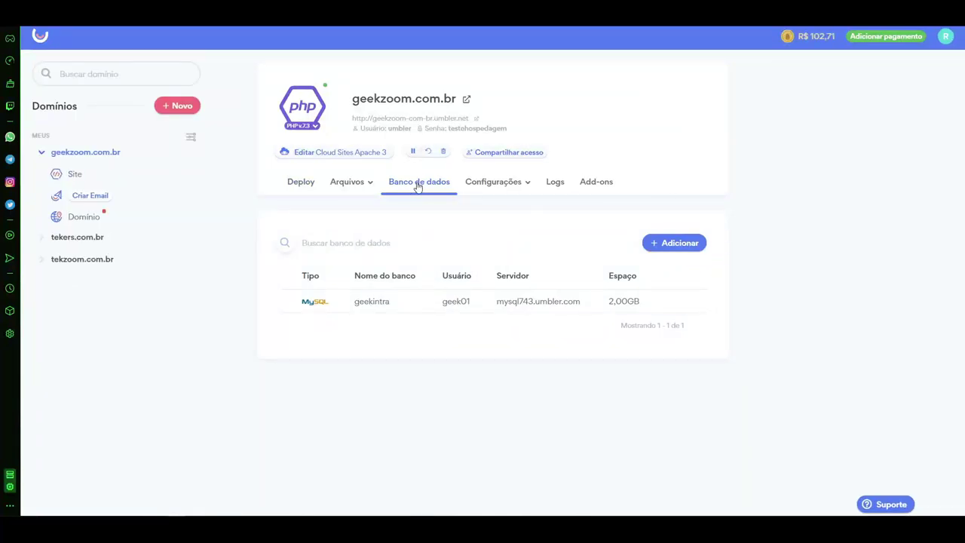
click(375, 301)
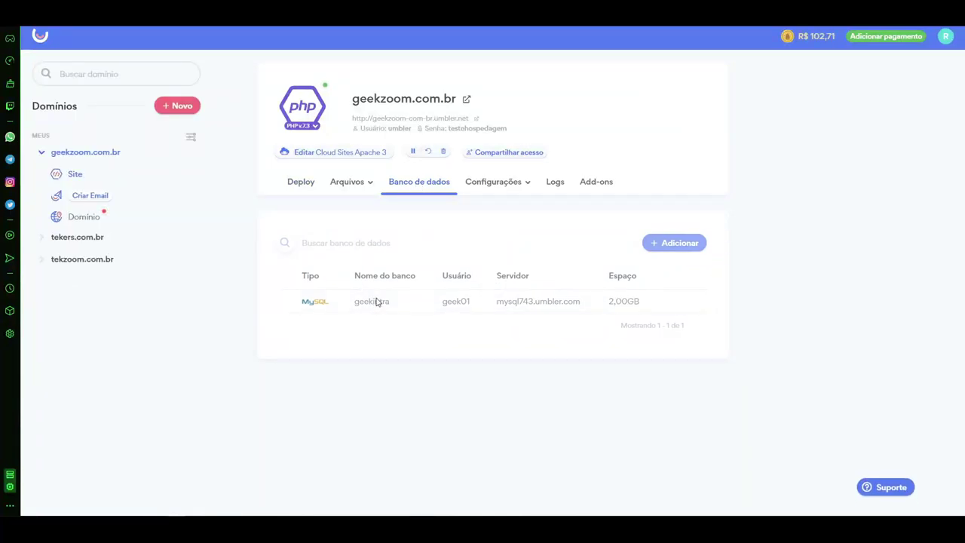
click(477, 462)
scroll(477, 286, down, 3)
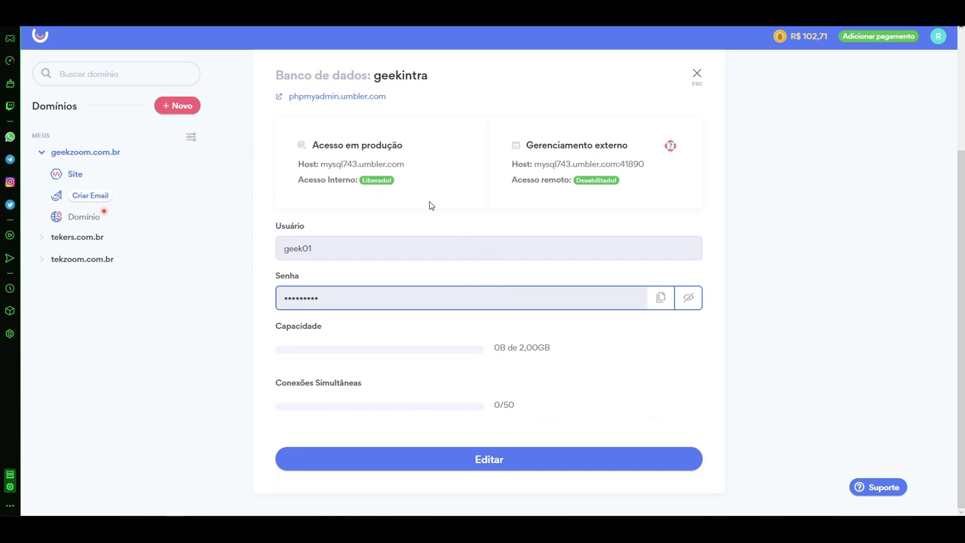
drag(407, 168, 340, 162)
key(ctrl+c)
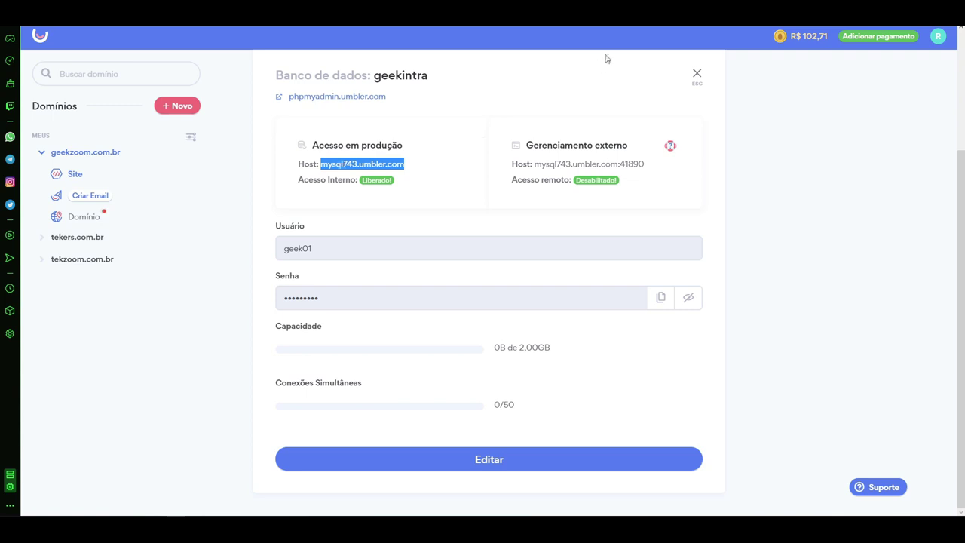
key(ctrl+Tab)
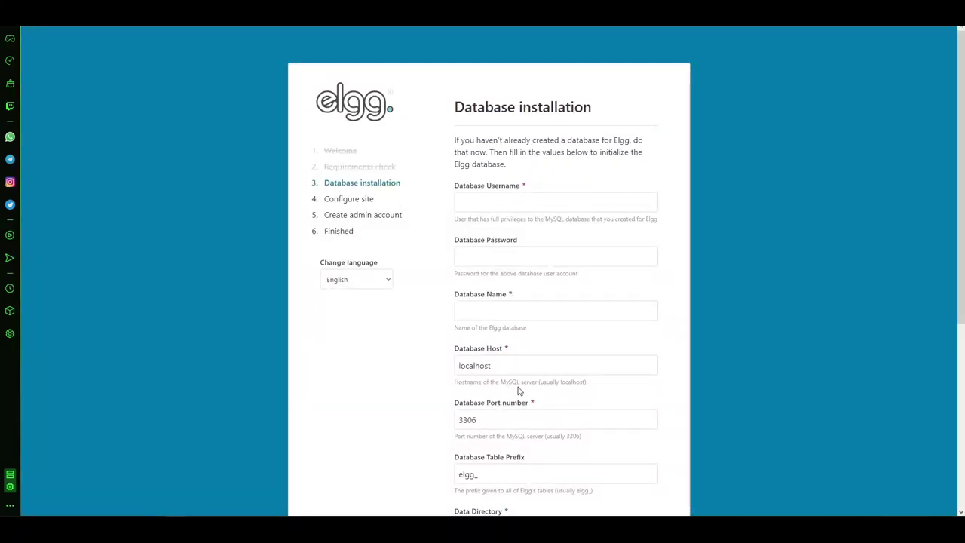
Set the Database Host to mysql743.umbler.com and the Database Username to geek01
double_click(509, 370)
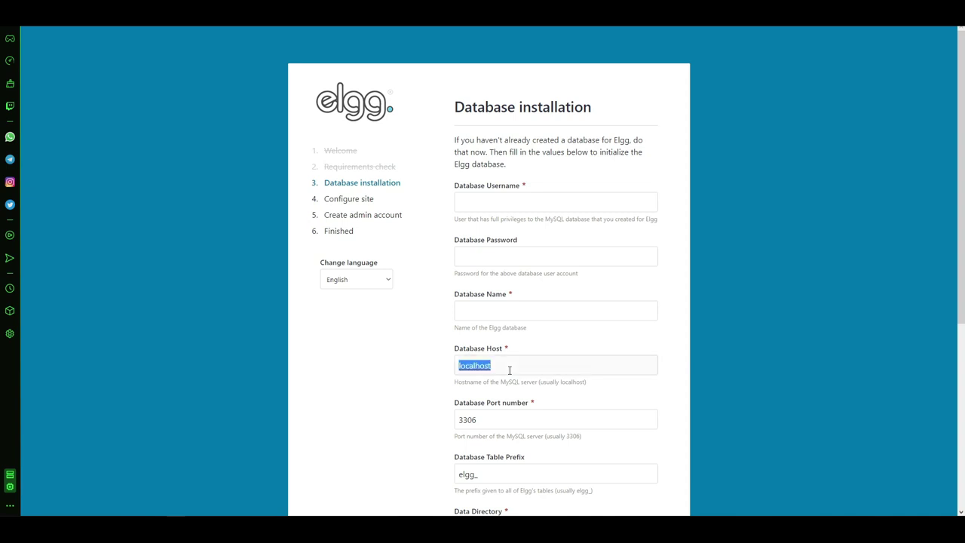
key(ctrl+v)
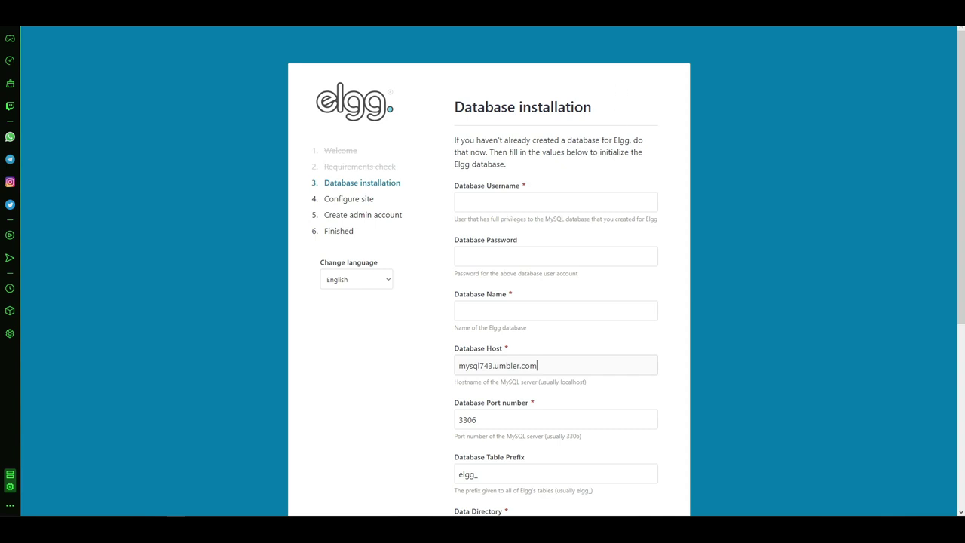
key(ctrl+Tab)
double_click(277, 248)
key(ctrl+c)
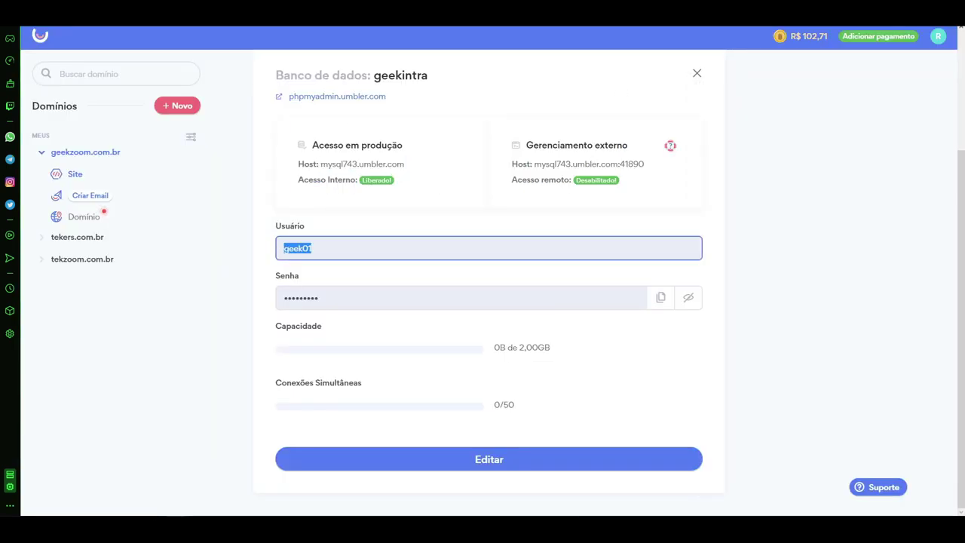
key(ctrl+Tab)
click(490, 204)
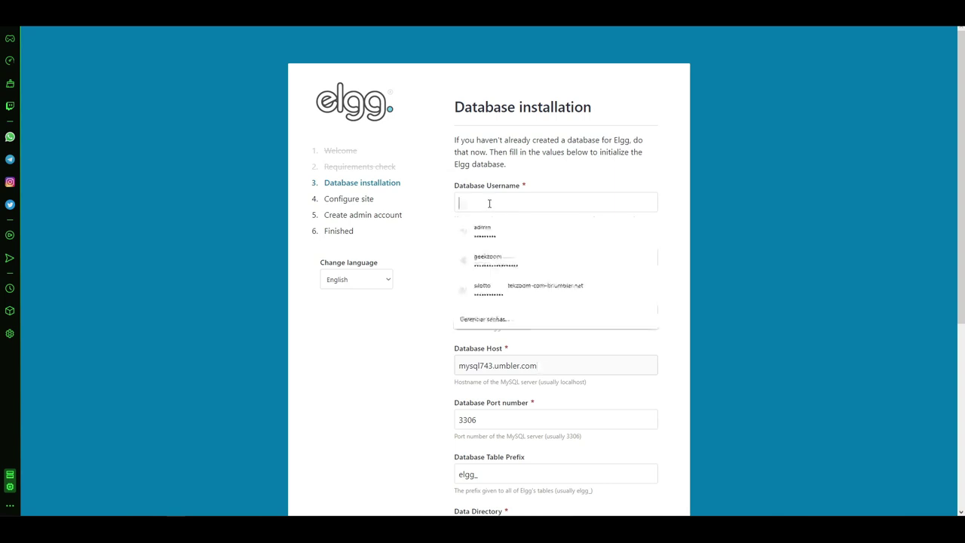
key(ctrl+v)
Fill in the database password from Umbler and set the Database Name to geekintra
key(ctrl+Tab)
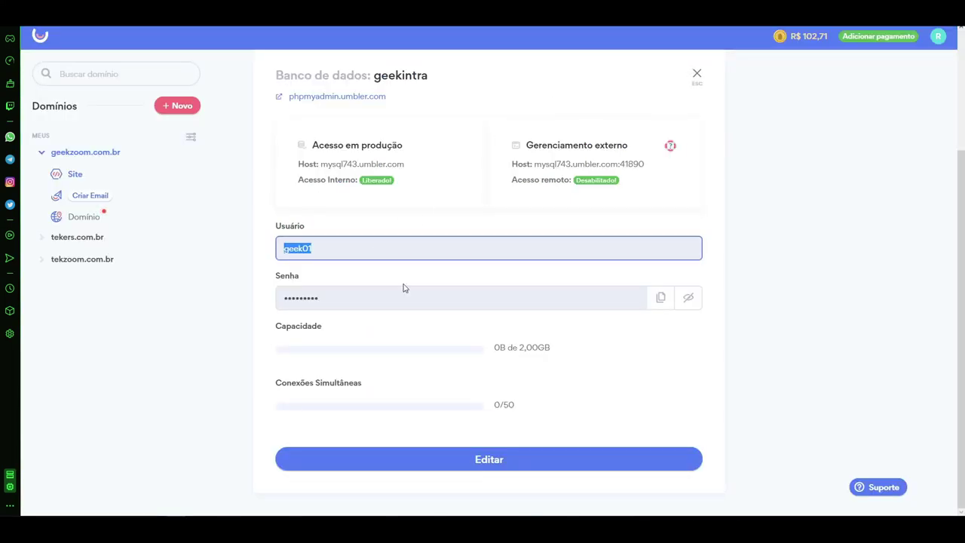
click(660, 300)
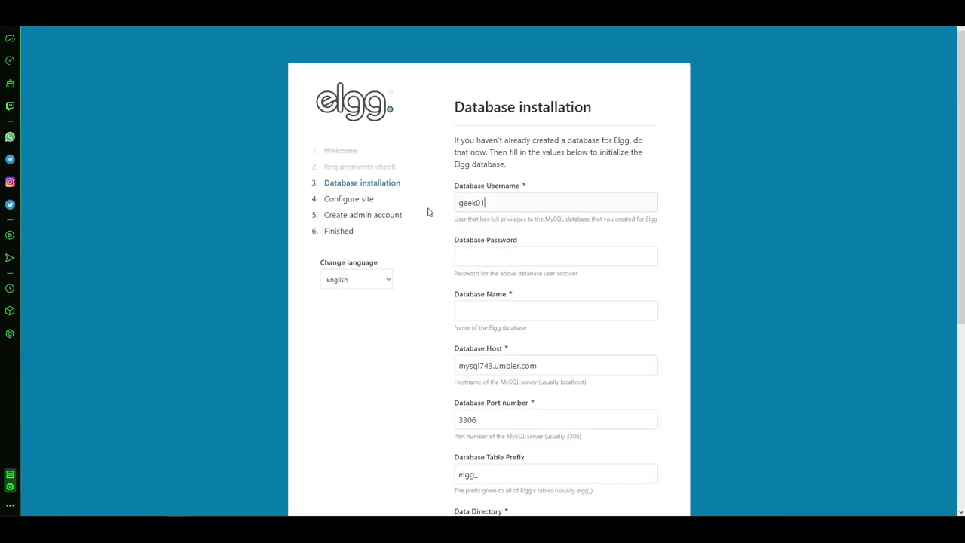
key(ctrl+Tab)
click(490, 250)
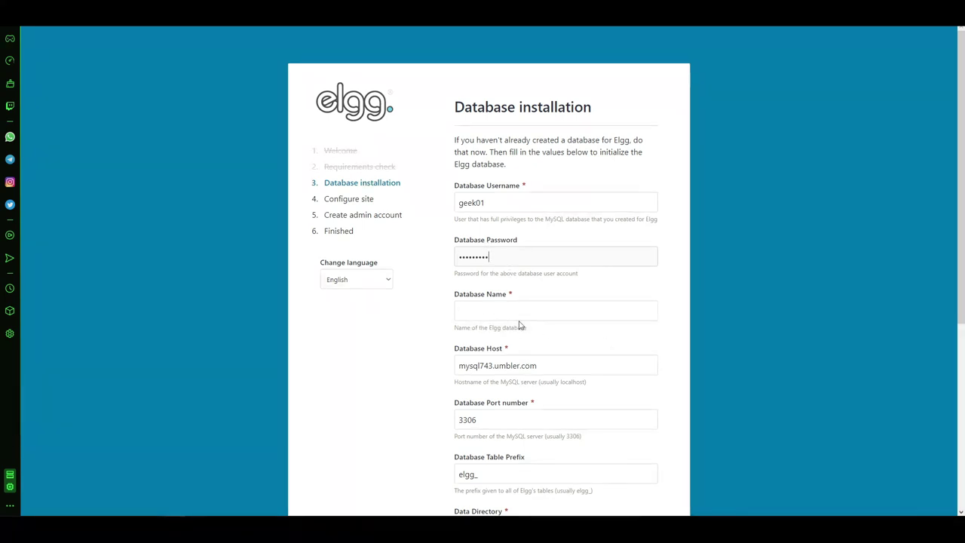
key(ctrl+Tab)
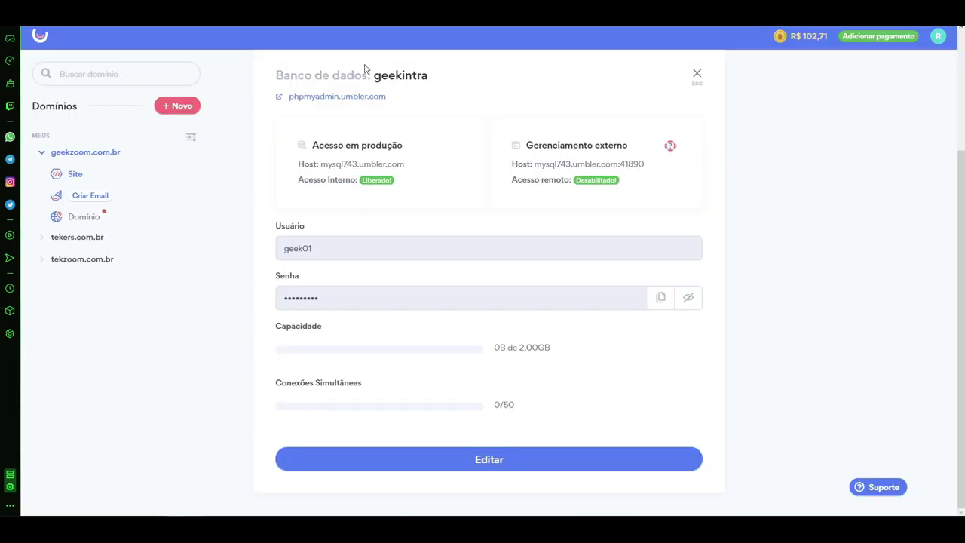
double_click(387, 75)
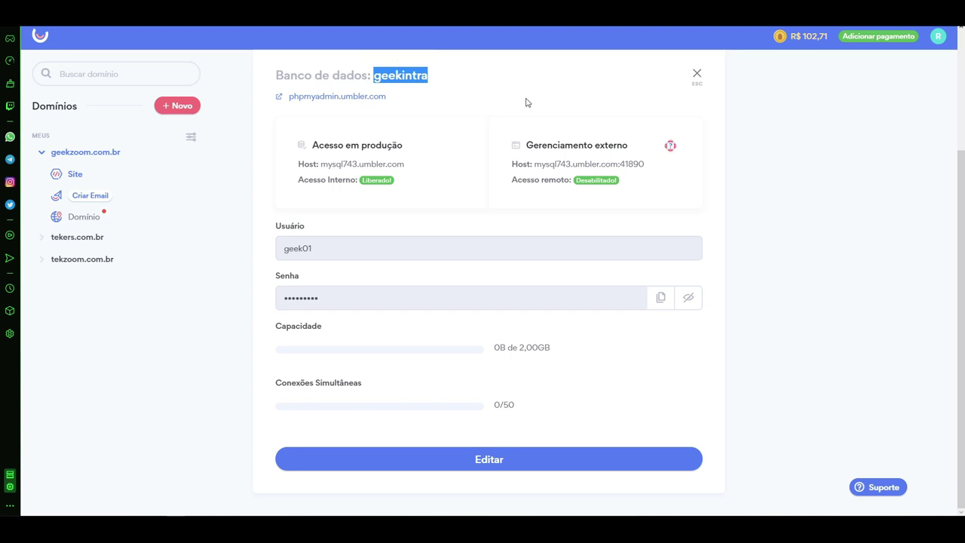
key(ctrl+Tab)
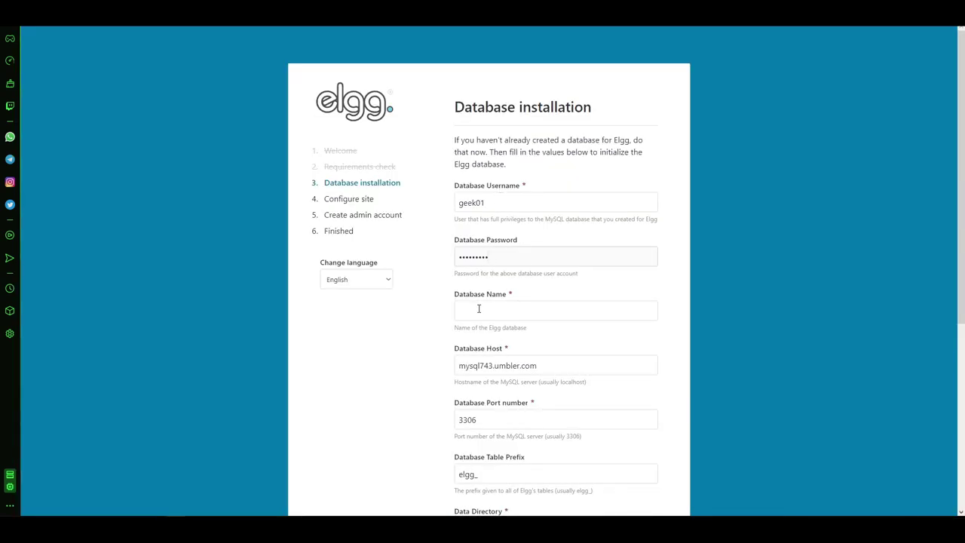
click(478, 308)
key(ctrl+v)
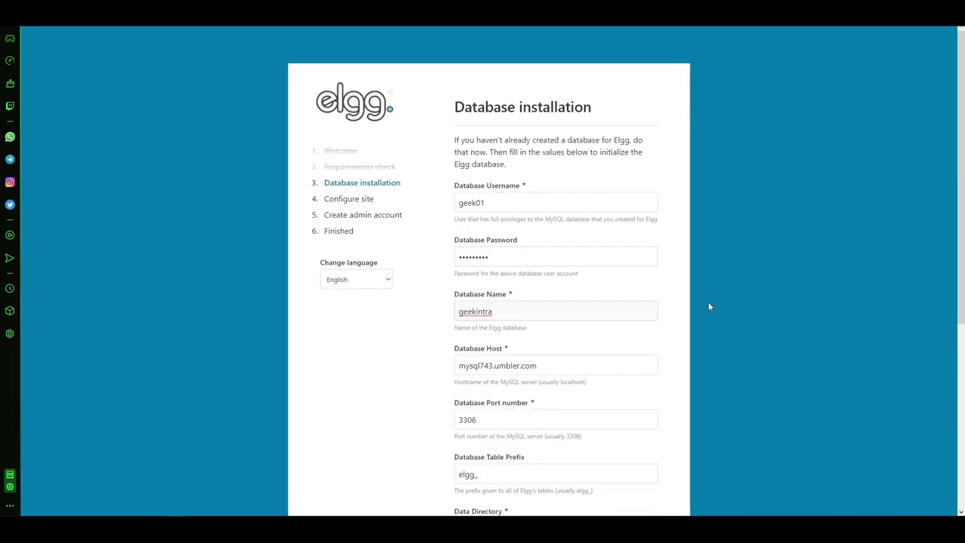
scroll(708, 302, down, 4)
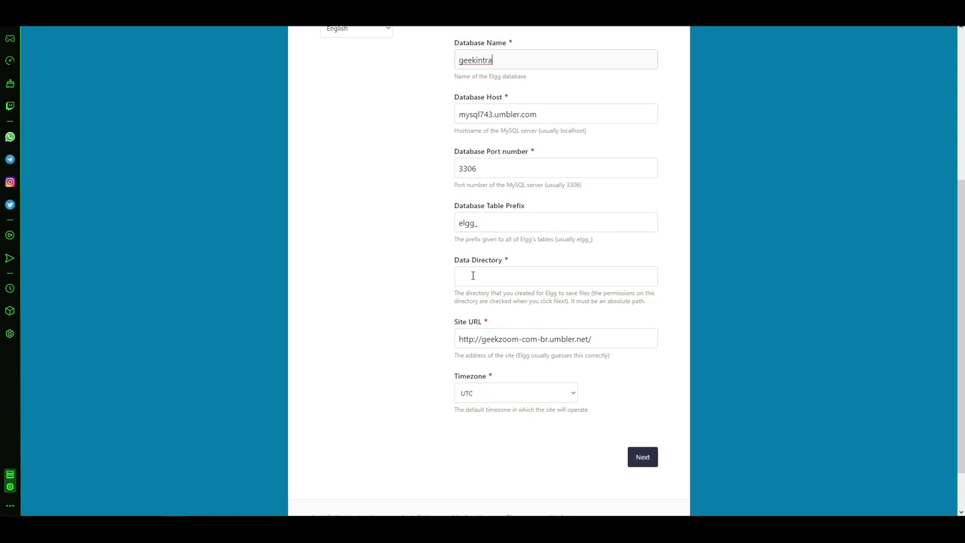
key(ctrl+Tab)
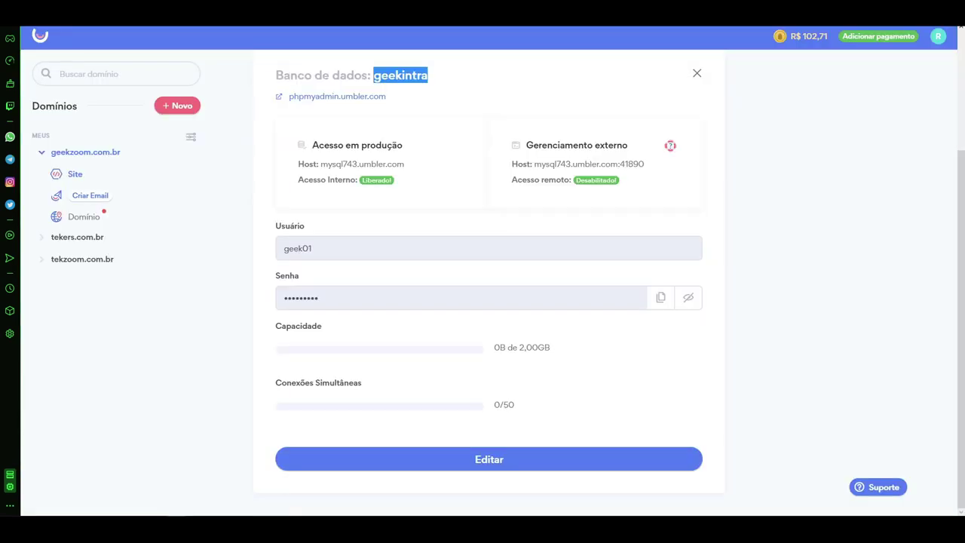
key(Escape)
Create a folder named data in the geekzoom.com.br root directory, next to public
click(360, 190)
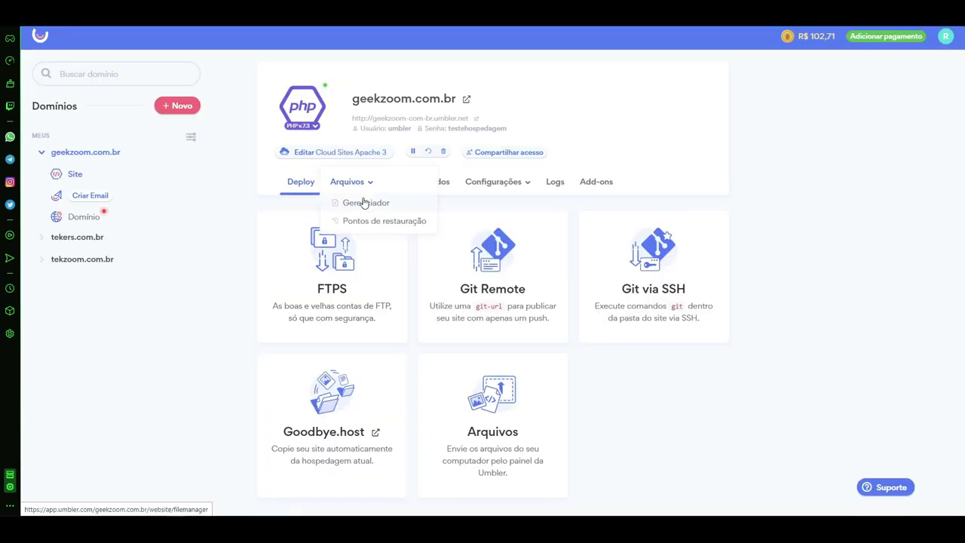
click(364, 202)
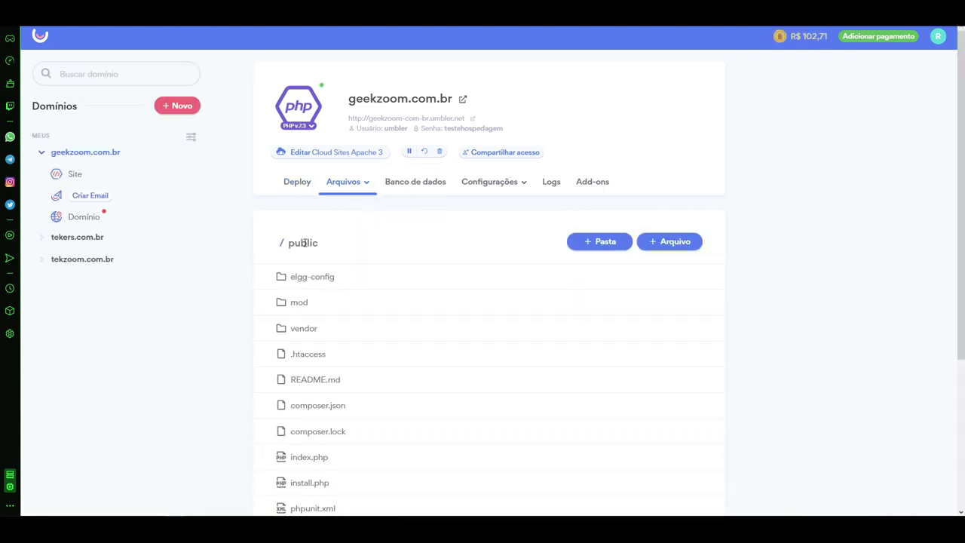
click(283, 241)
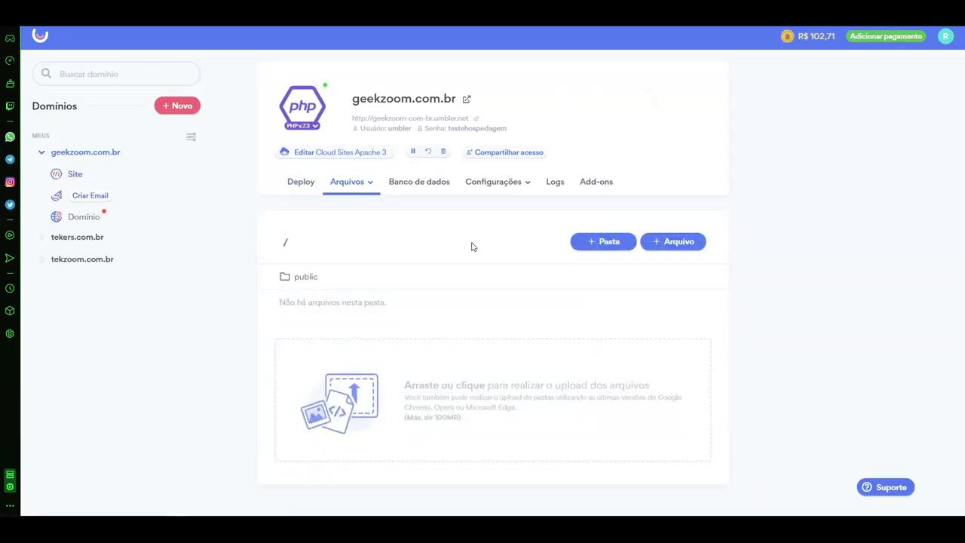
click(601, 245)
text(dat)
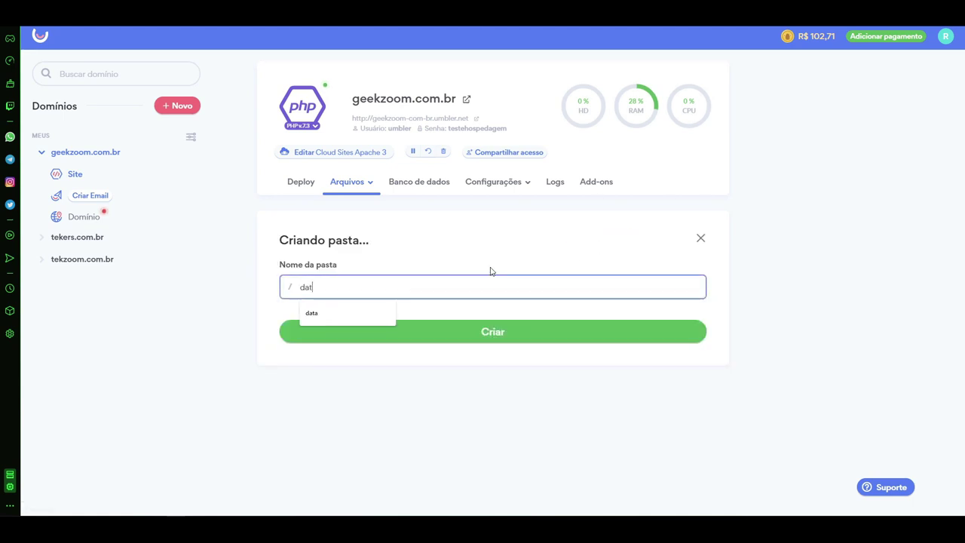
text(a)
key(Return)
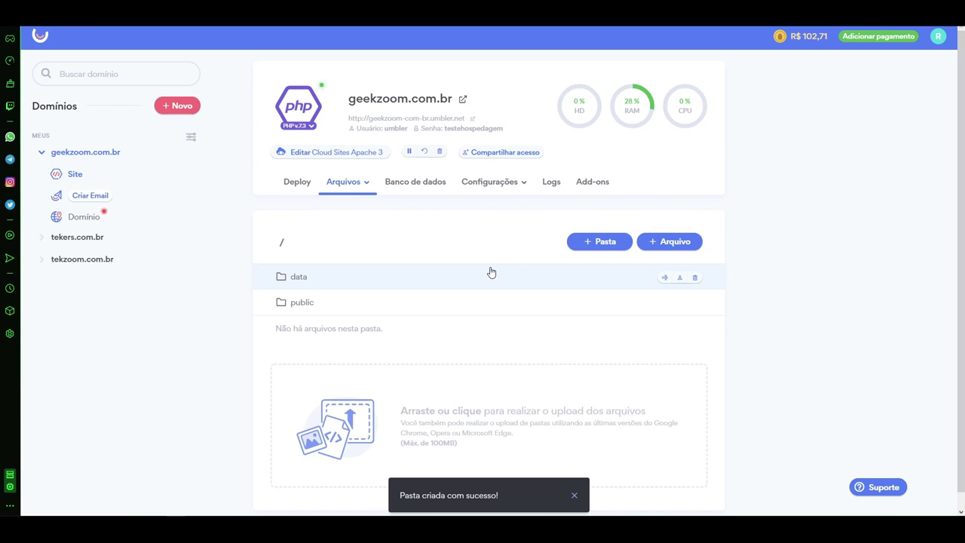
click(302, 302)
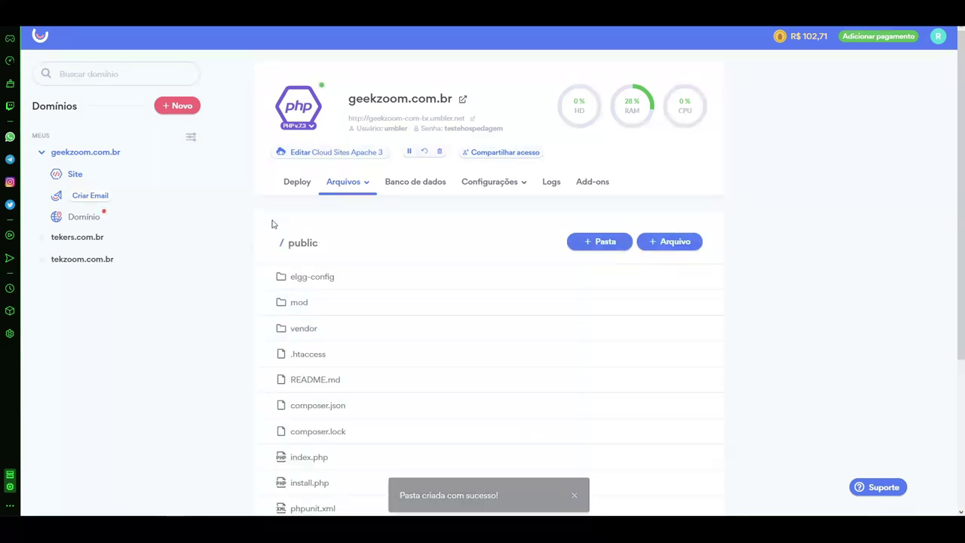
click(281, 243)
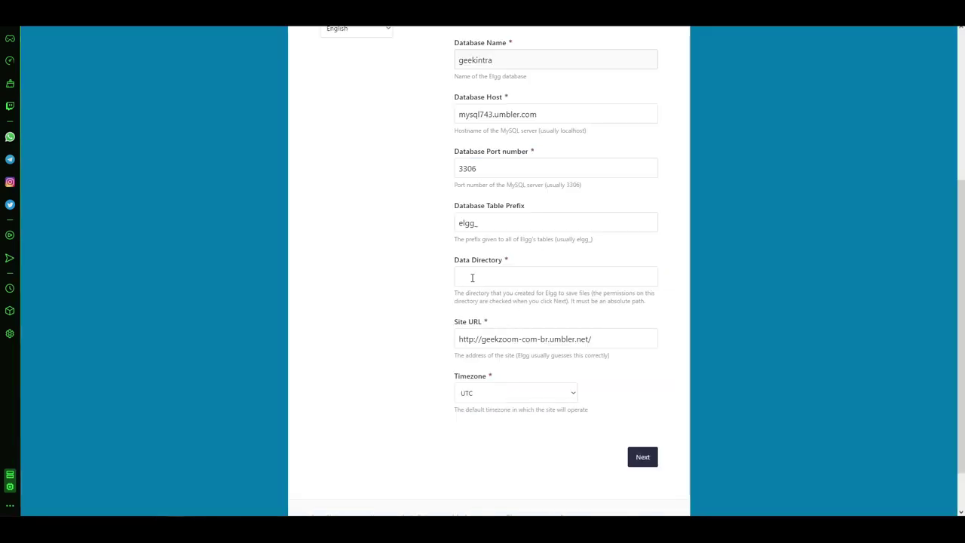
Enter /home/geekzoom.com.br/data as the Elgg Data Directory and verify the domain in Umbler
click(472, 277)
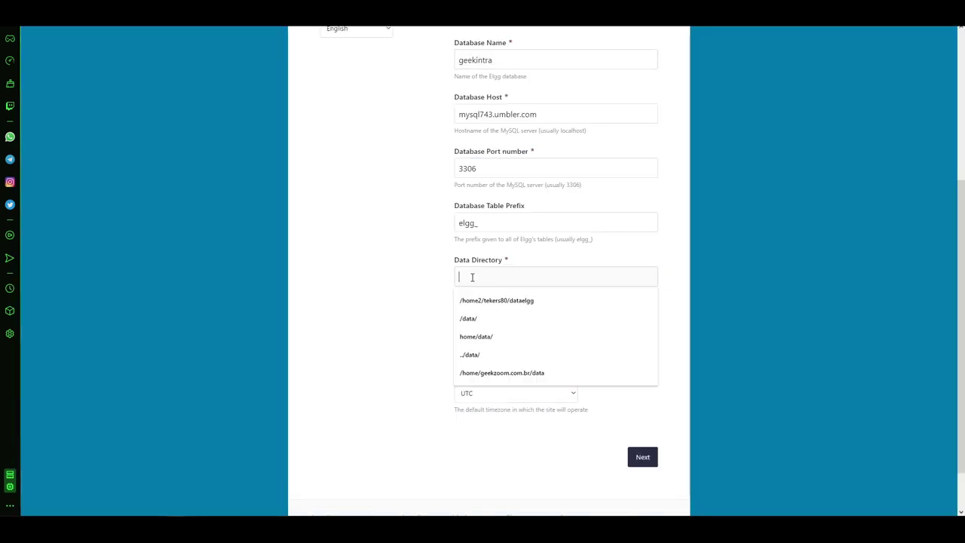
text(/h)
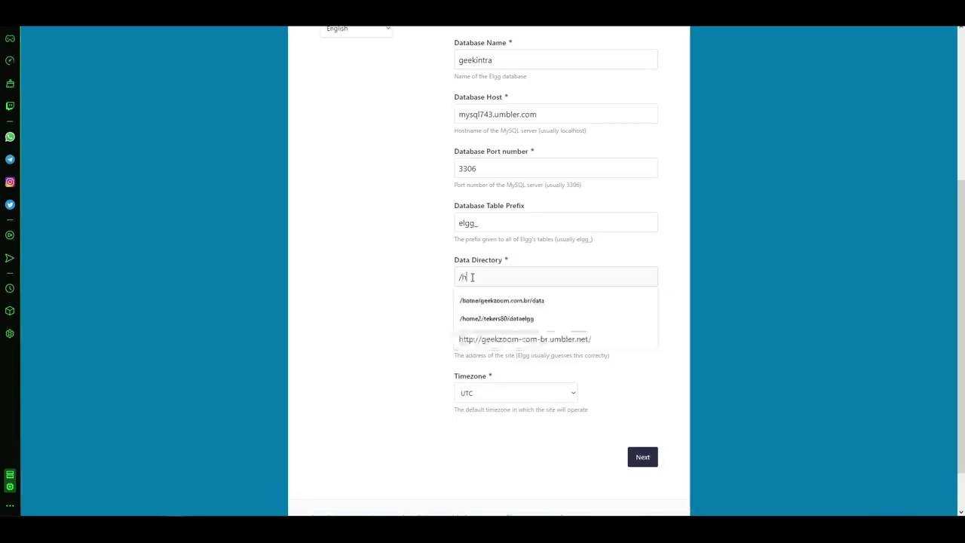
text(ome/)
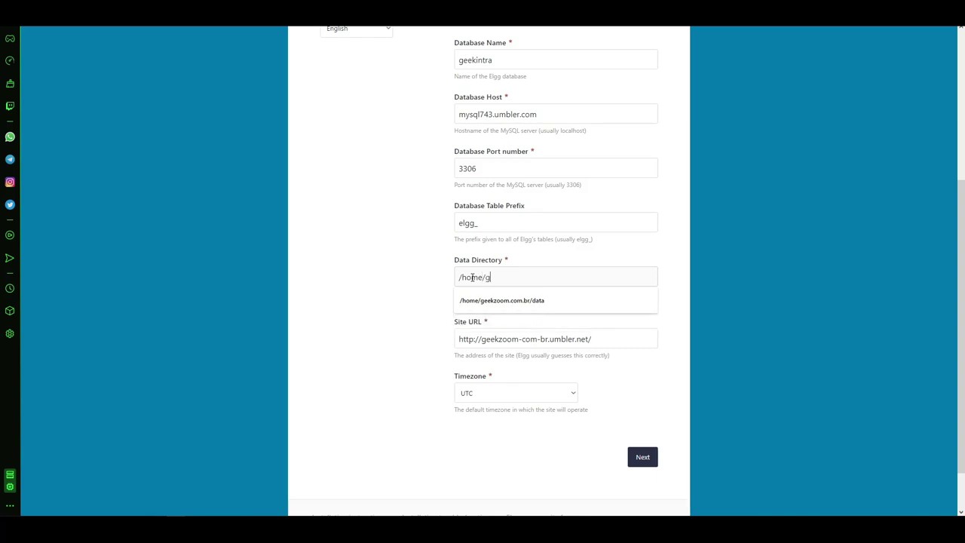
text(geekzoom.com.br/data)
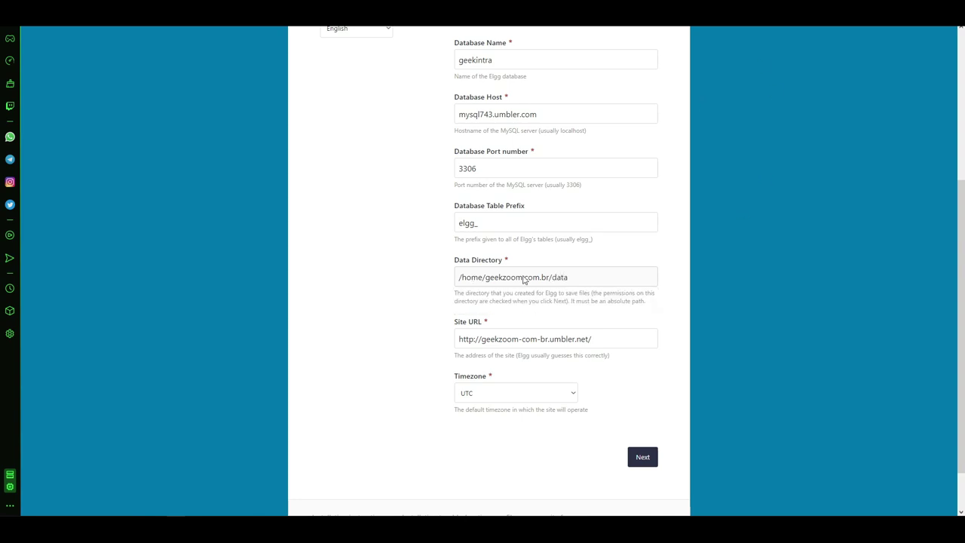
drag(487, 277, 549, 275)
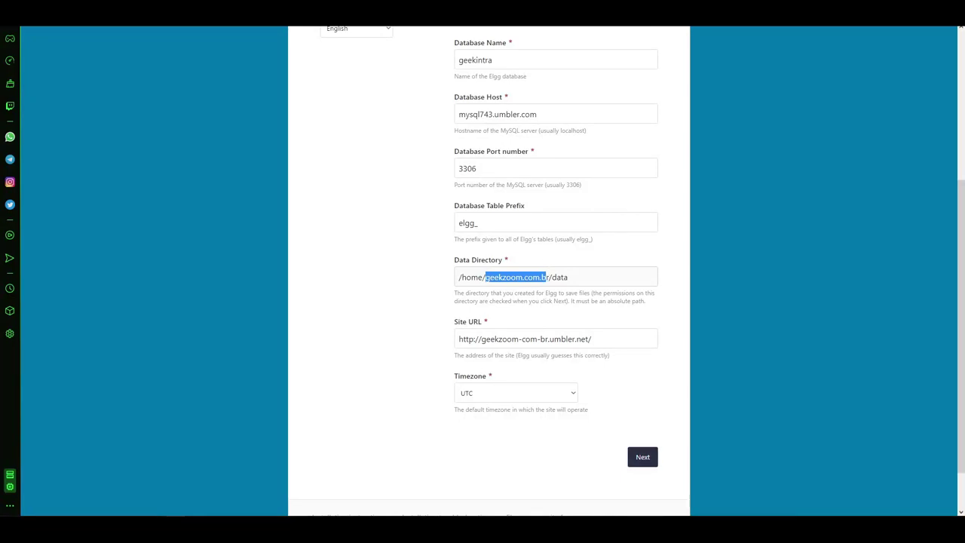
key(ctrl+Tab)
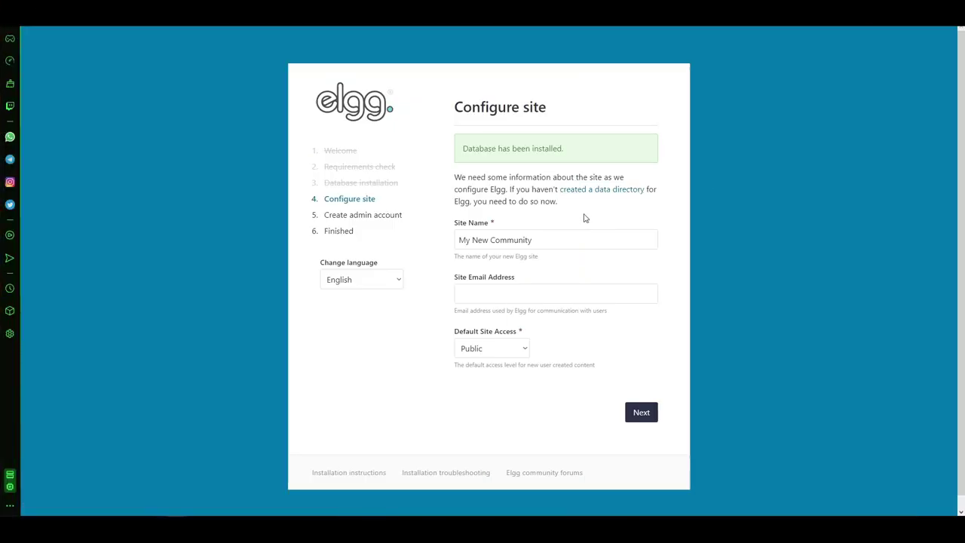
Name the site Intranet GeekZoom, autofill the site e-mail, and set default access to Logged in users
triple_click(556, 243)
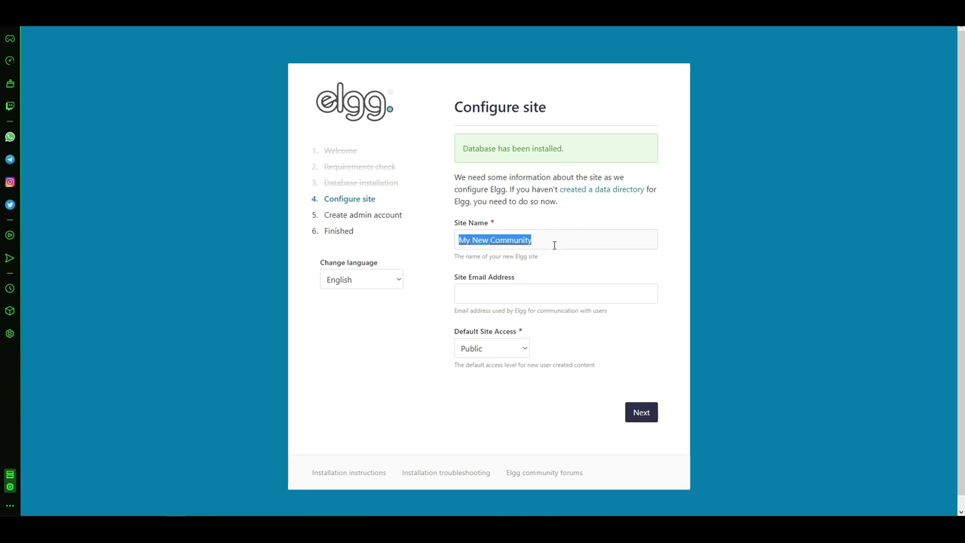
text(Inty)
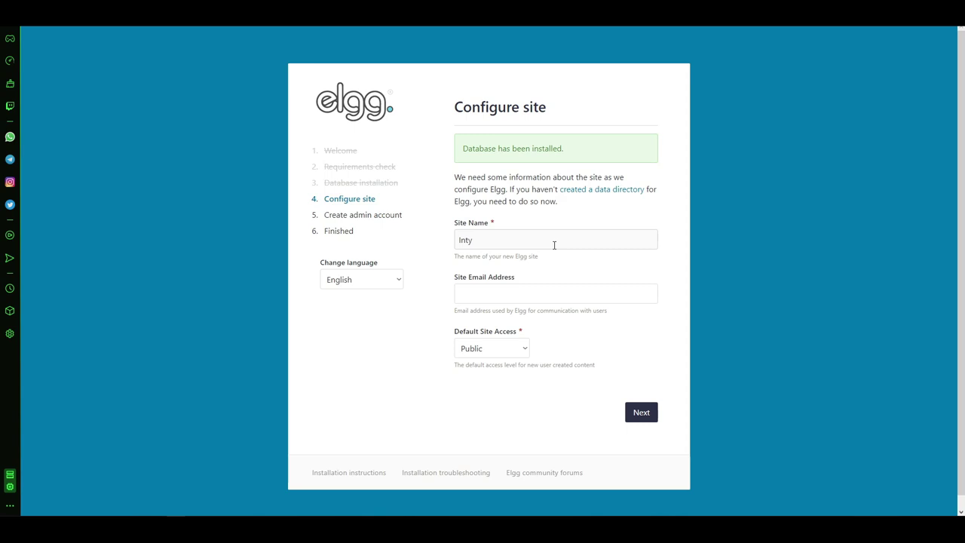
text(rt GeekZoom)
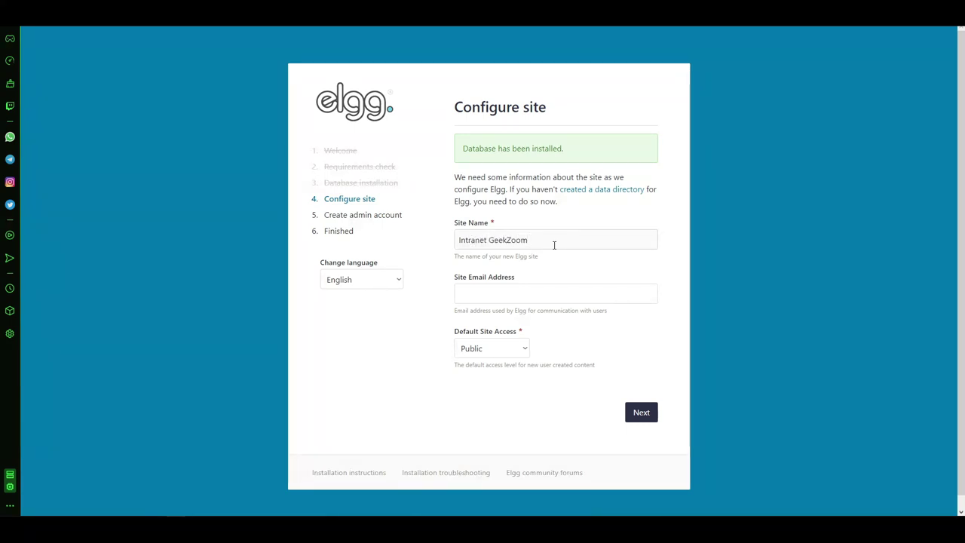
click(545, 282)
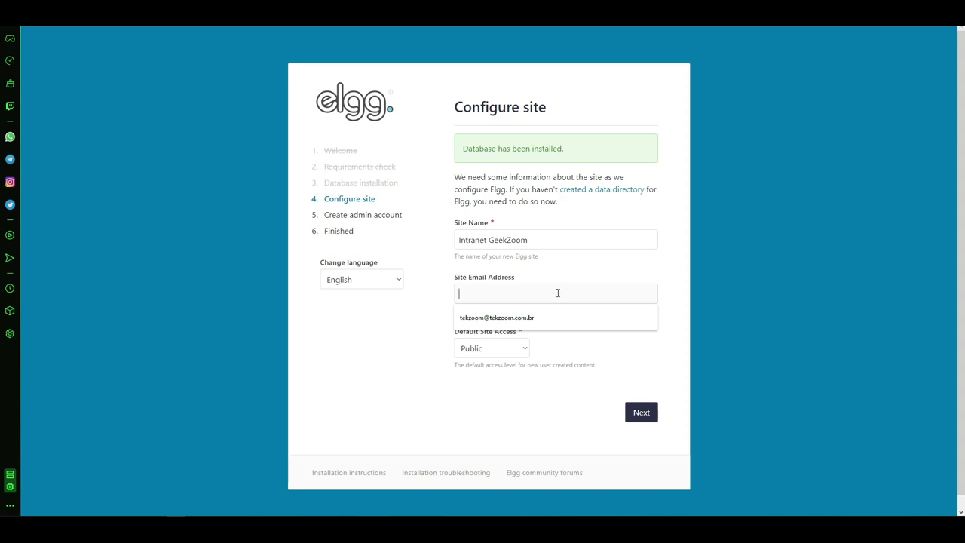
click(547, 317)
click(526, 348)
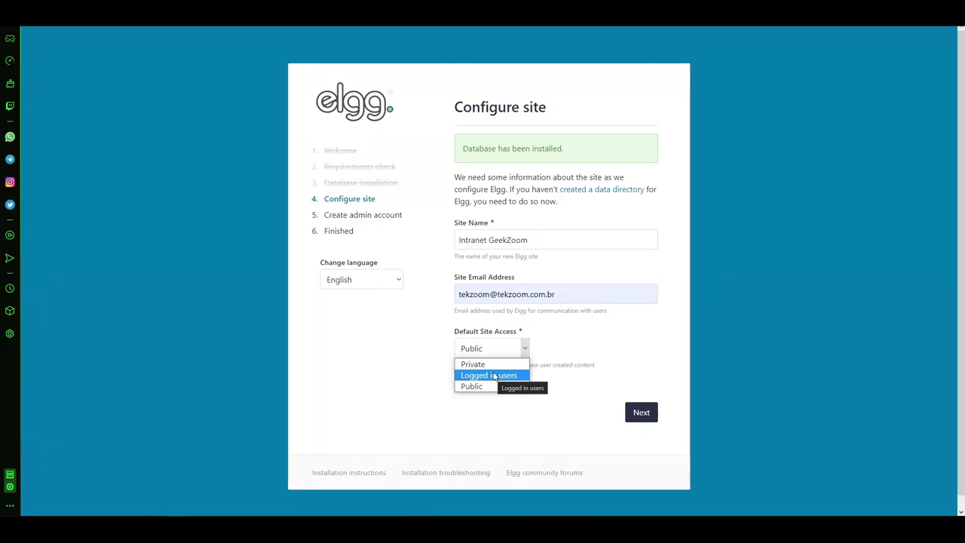
click(494, 375)
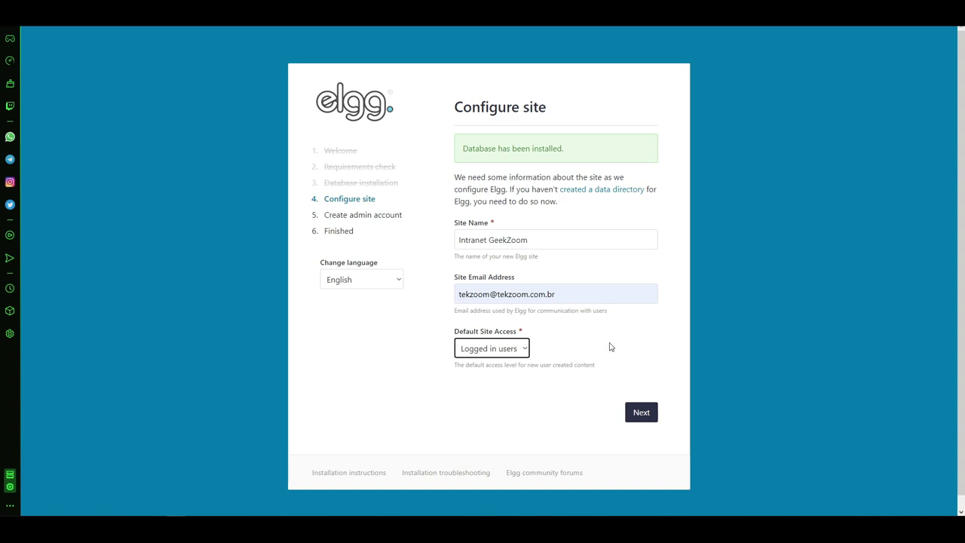
click(642, 414)
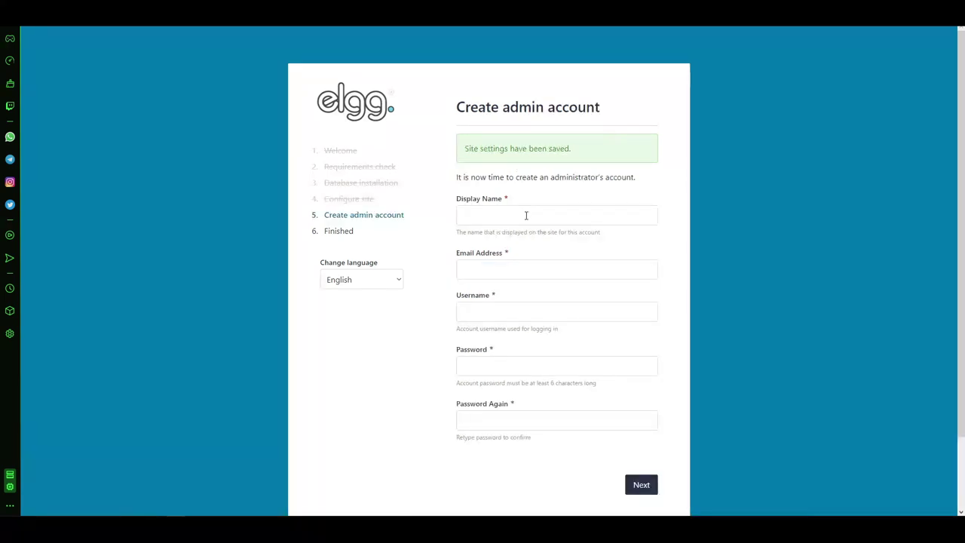
Create the admin account with the suggested display name and e-mail, an admin username and password
click(527, 216)
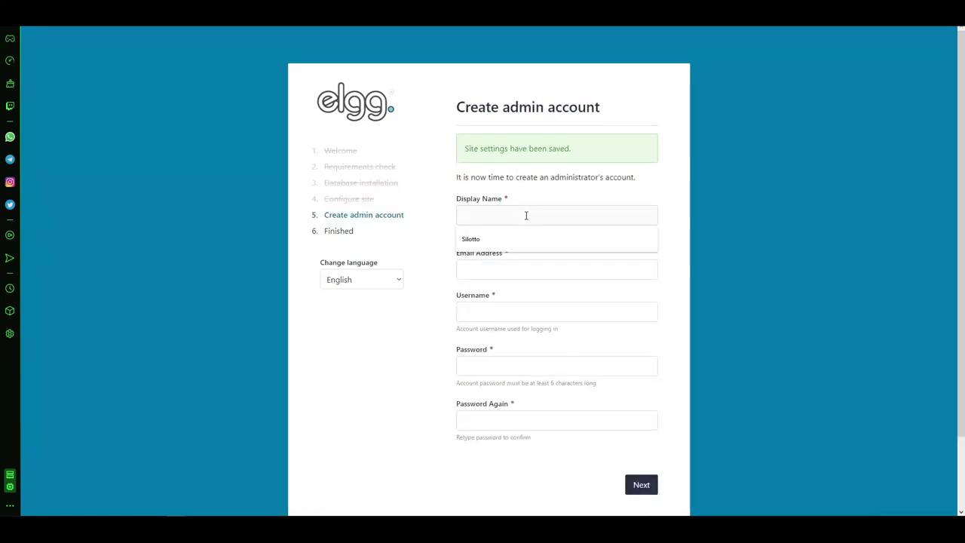
click(518, 239)
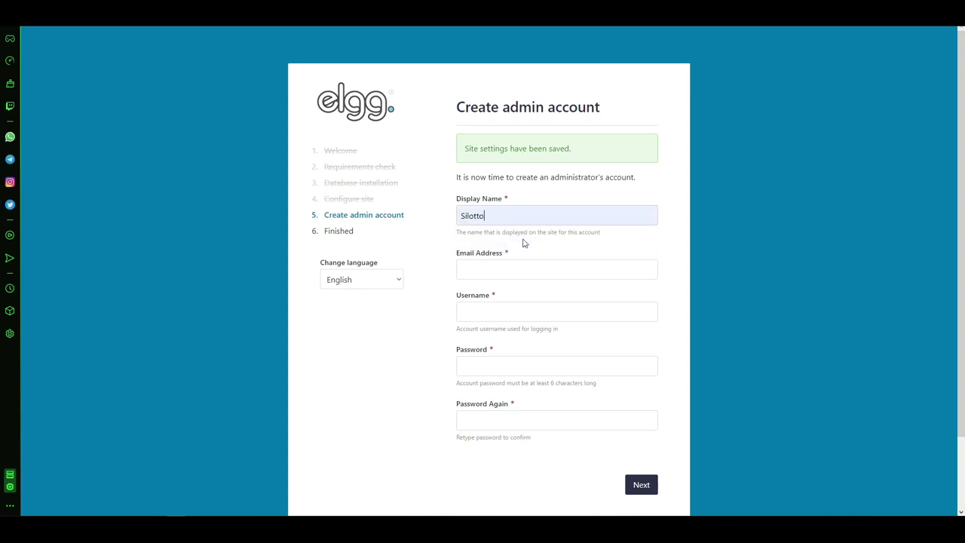
click(517, 270)
click(516, 291)
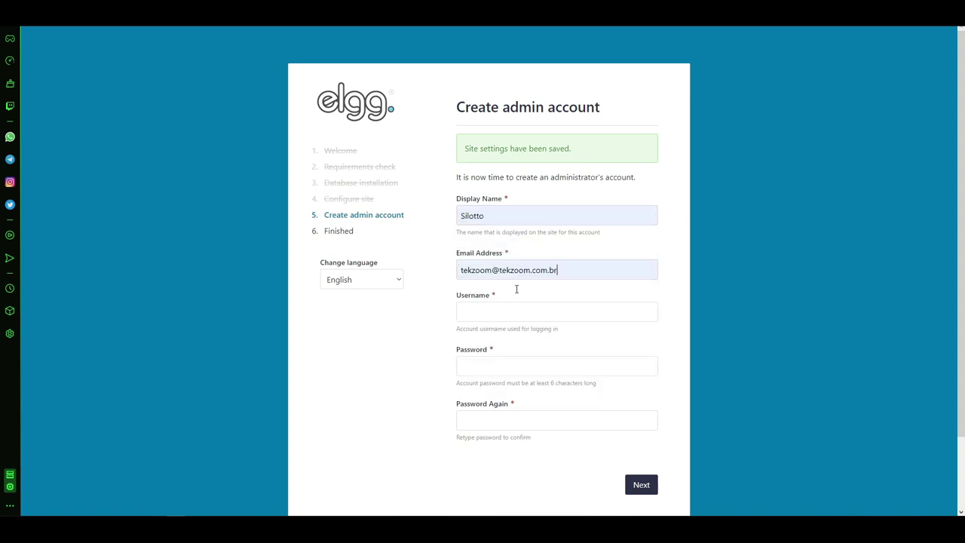
click(562, 312)
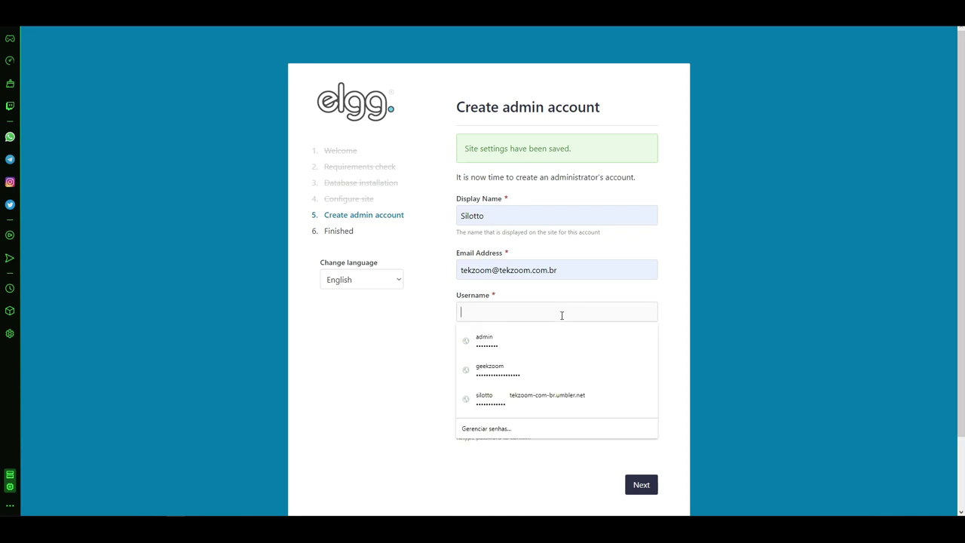
text(sil)
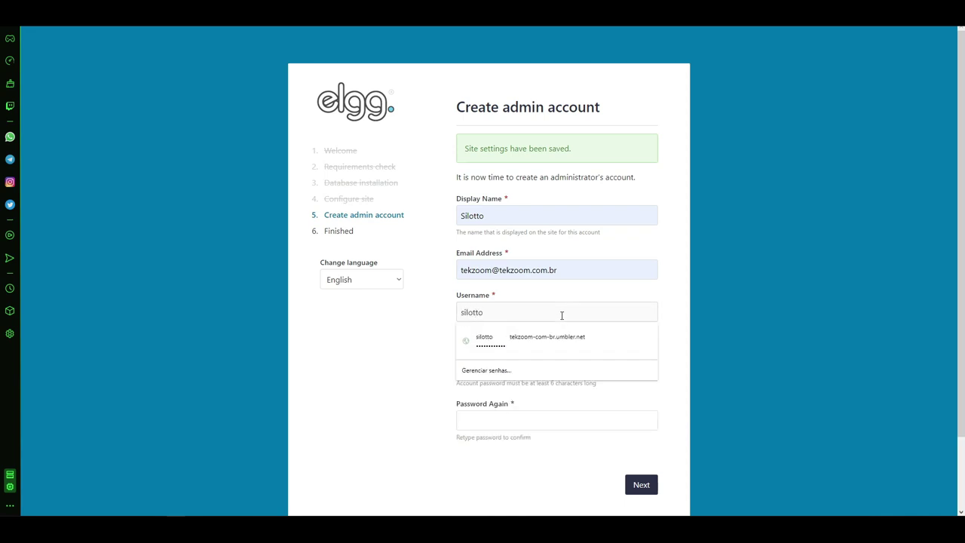
text(otto)
key(Tab)
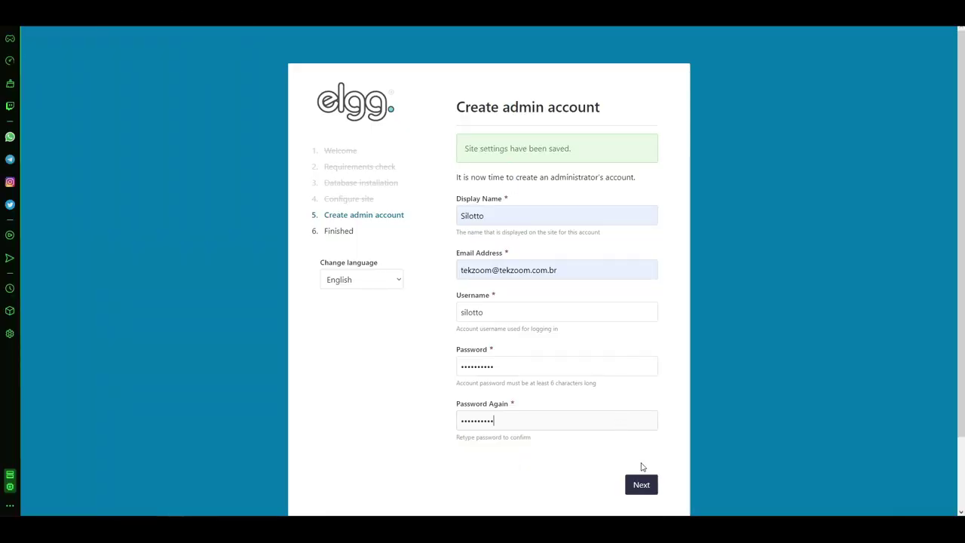
click(644, 492)
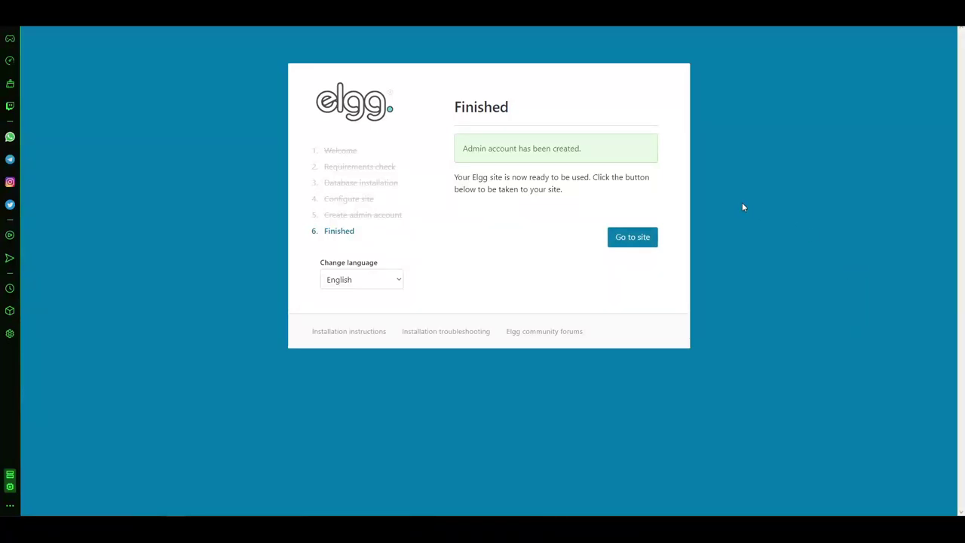
Open the new site, log in with the admin username and password, and go to Administration
click(631, 242)
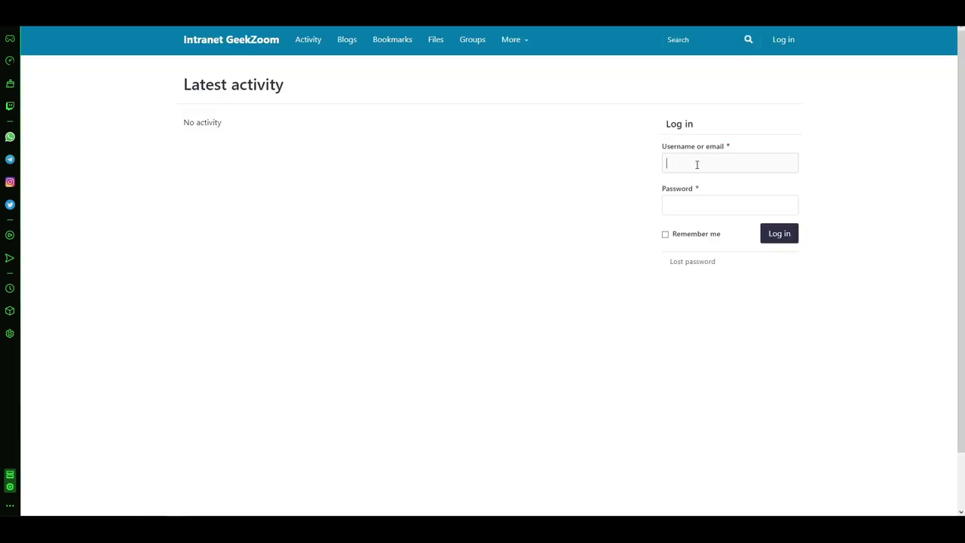
text(silotto)
key(Tab)
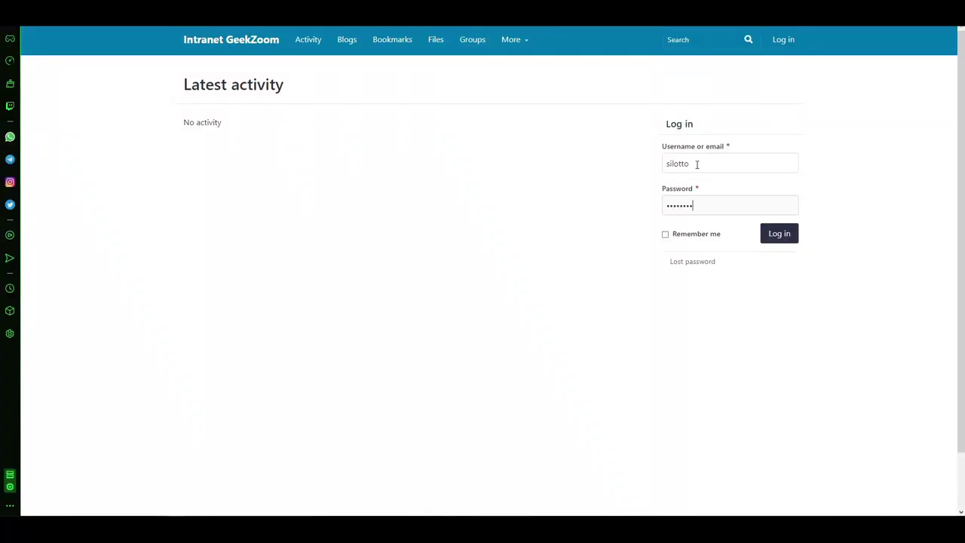
click(770, 234)
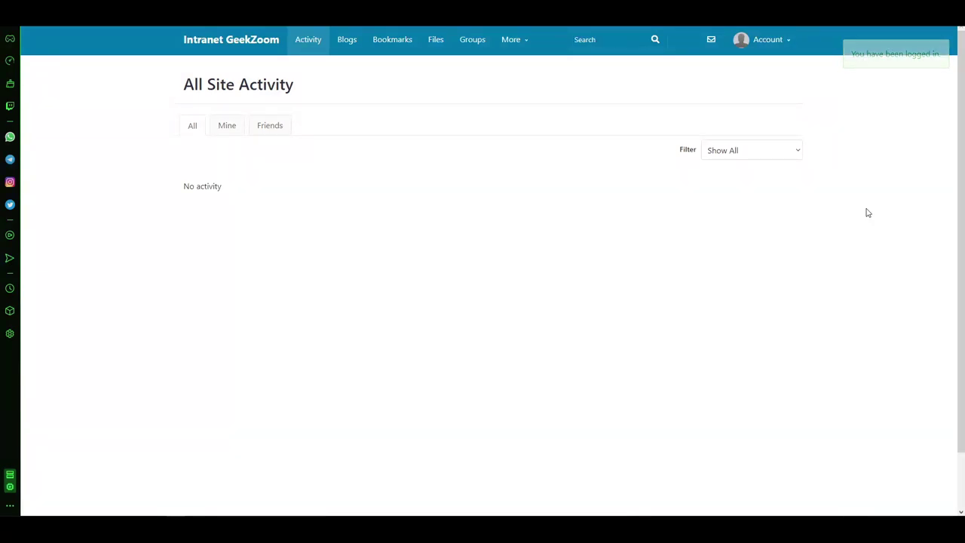
click(785, 54)
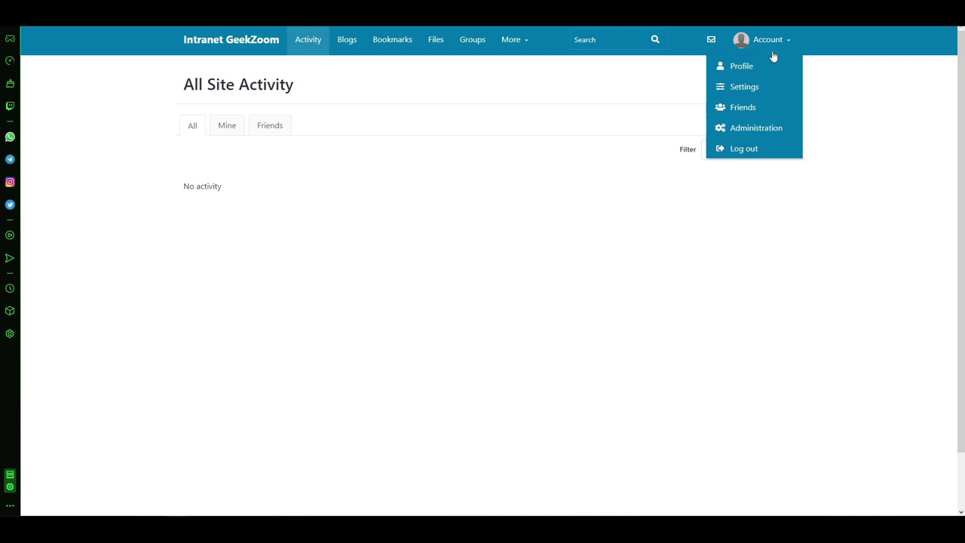
click(762, 130)
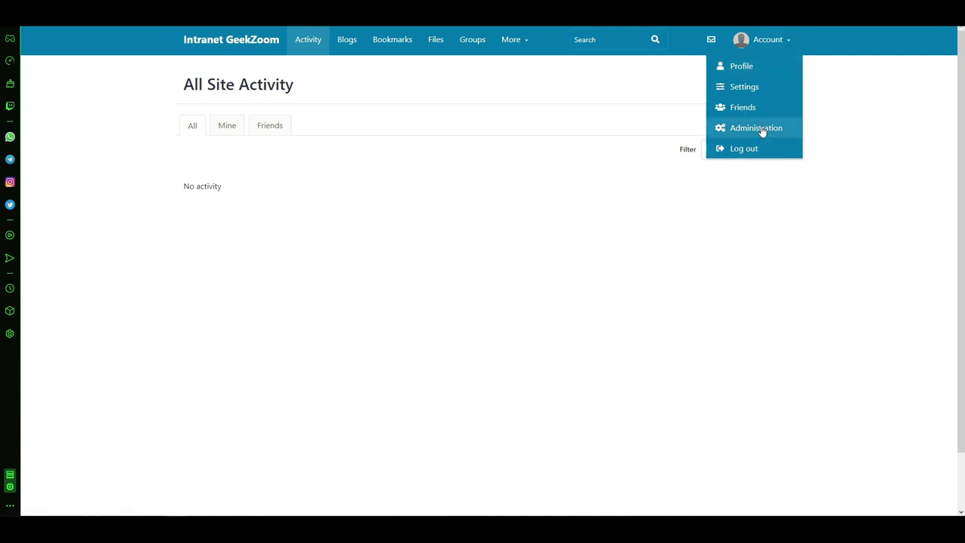